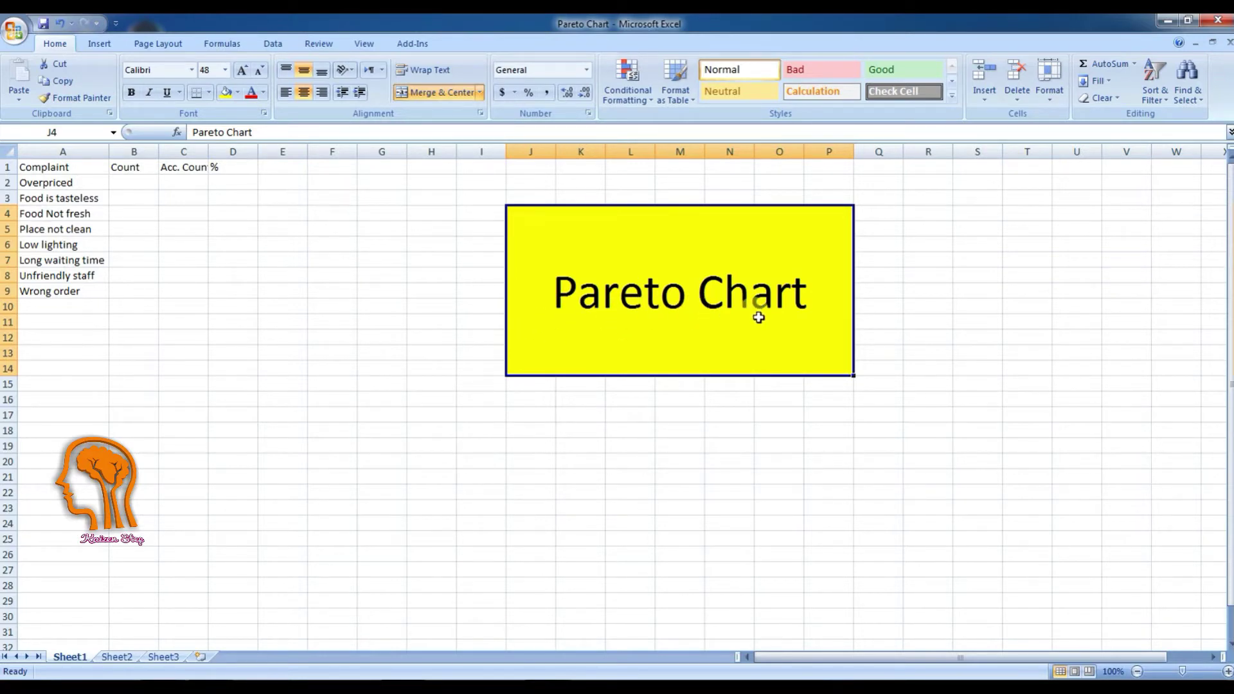
Step: Fill the Complaint, Count, Acc. Count and % header cells A1:D1 with tan
left_click(412, 323)
left_click_drag(62, 168, 219, 164)
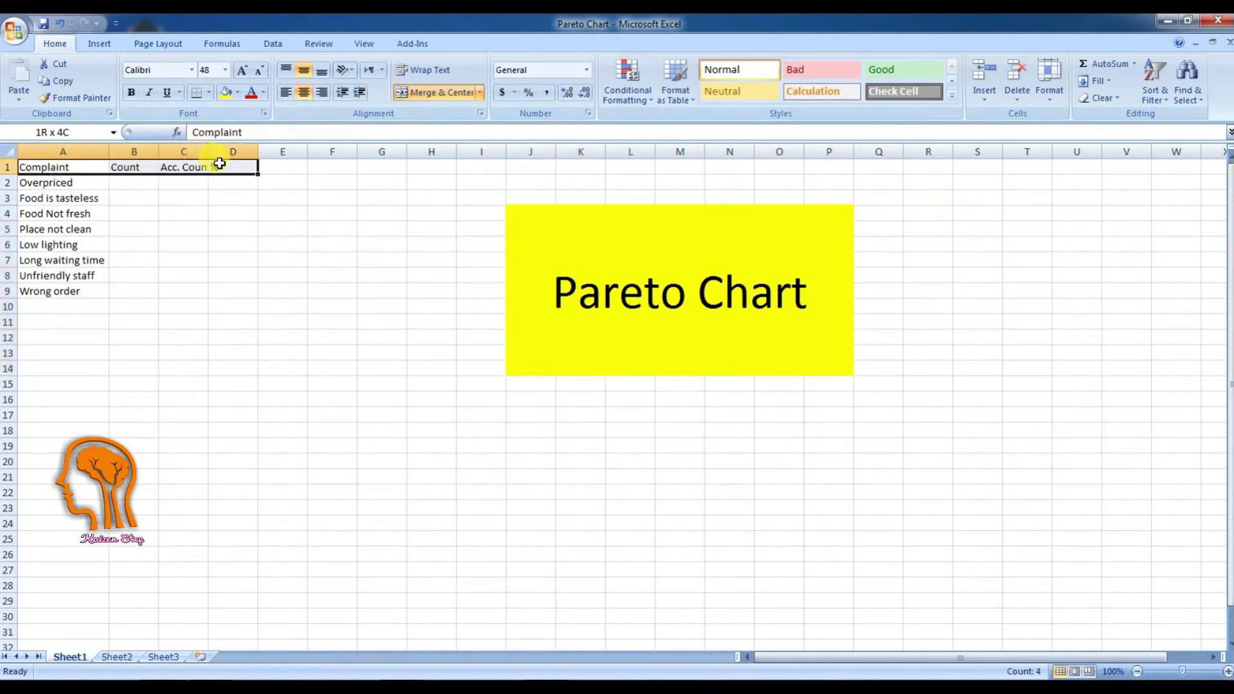
left_click(239, 93)
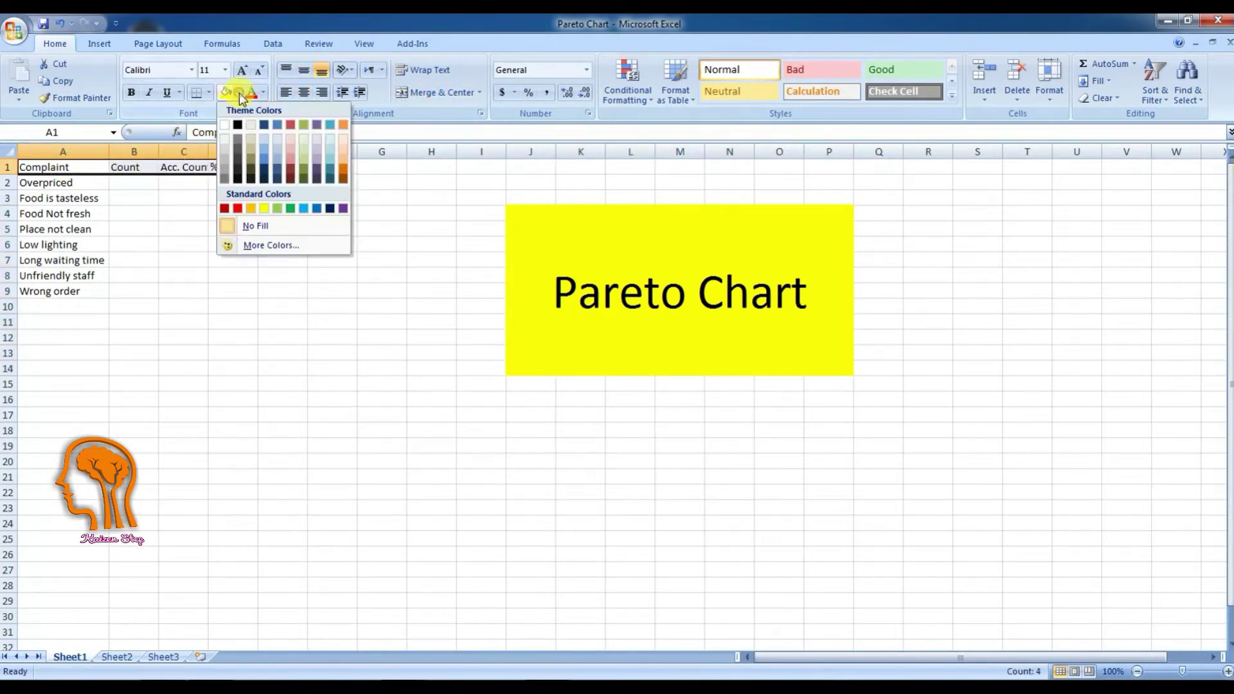
left_click(254, 136)
left_click(151, 262)
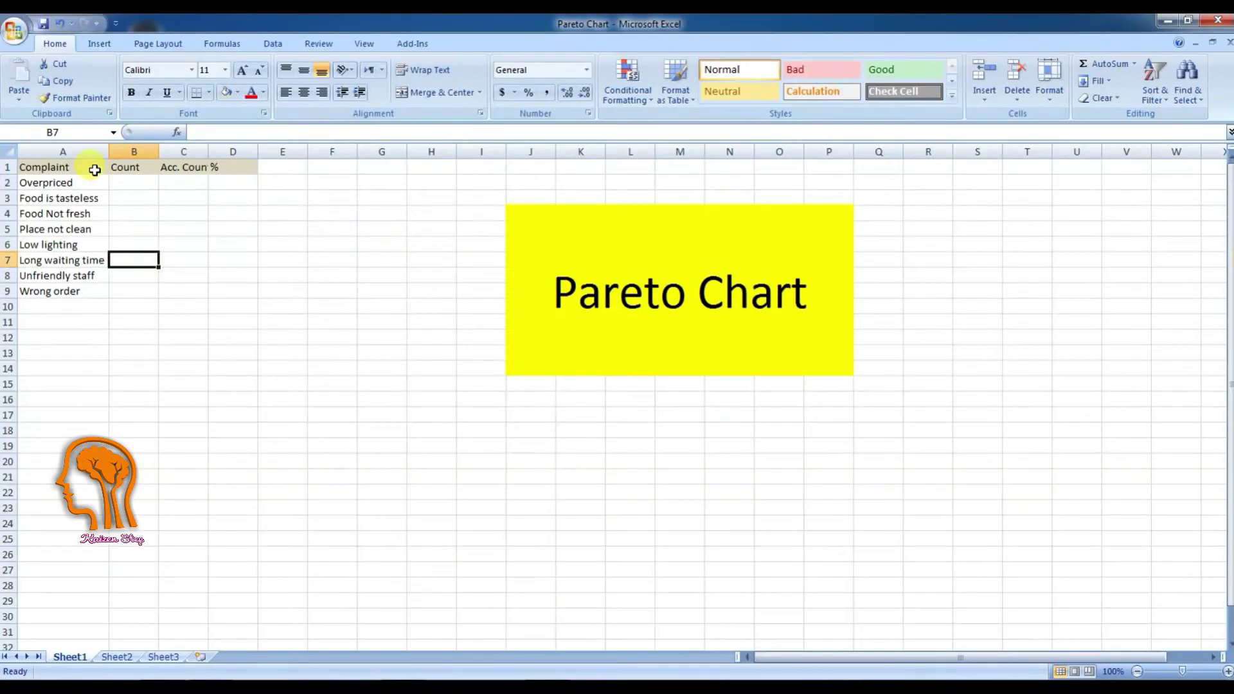
Step: Centre the header texts across row 1
left_click(8, 167)
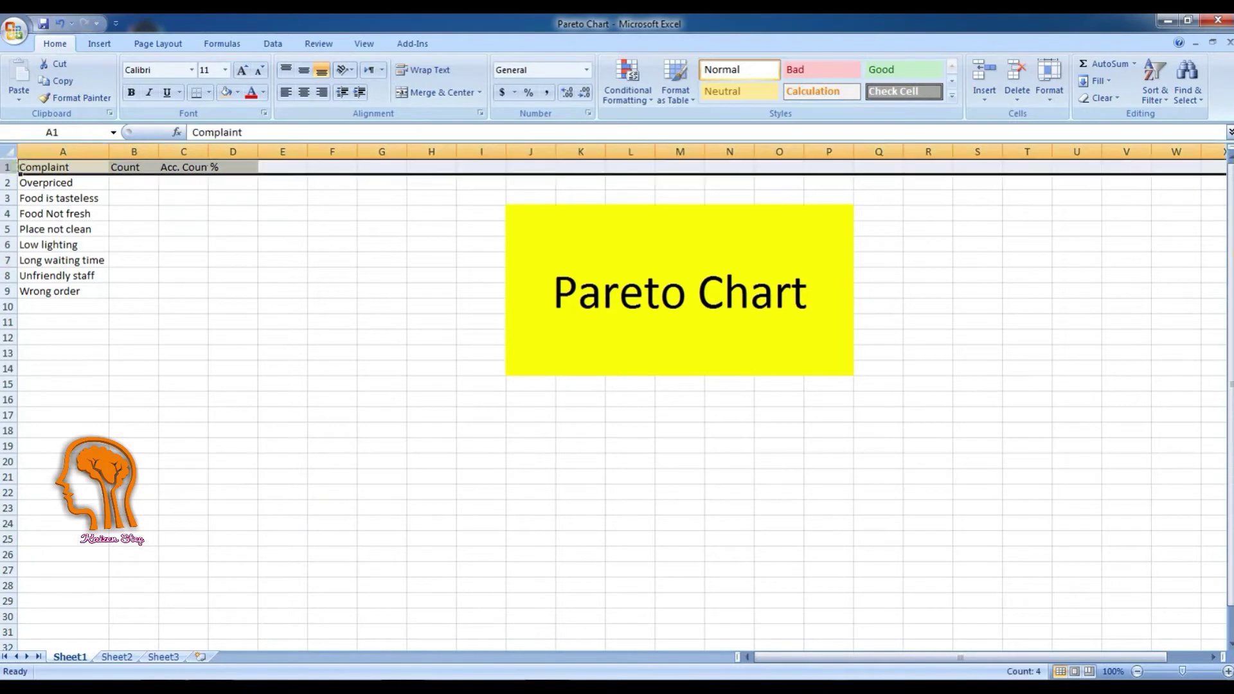
left_click(303, 93)
left_click(304, 94)
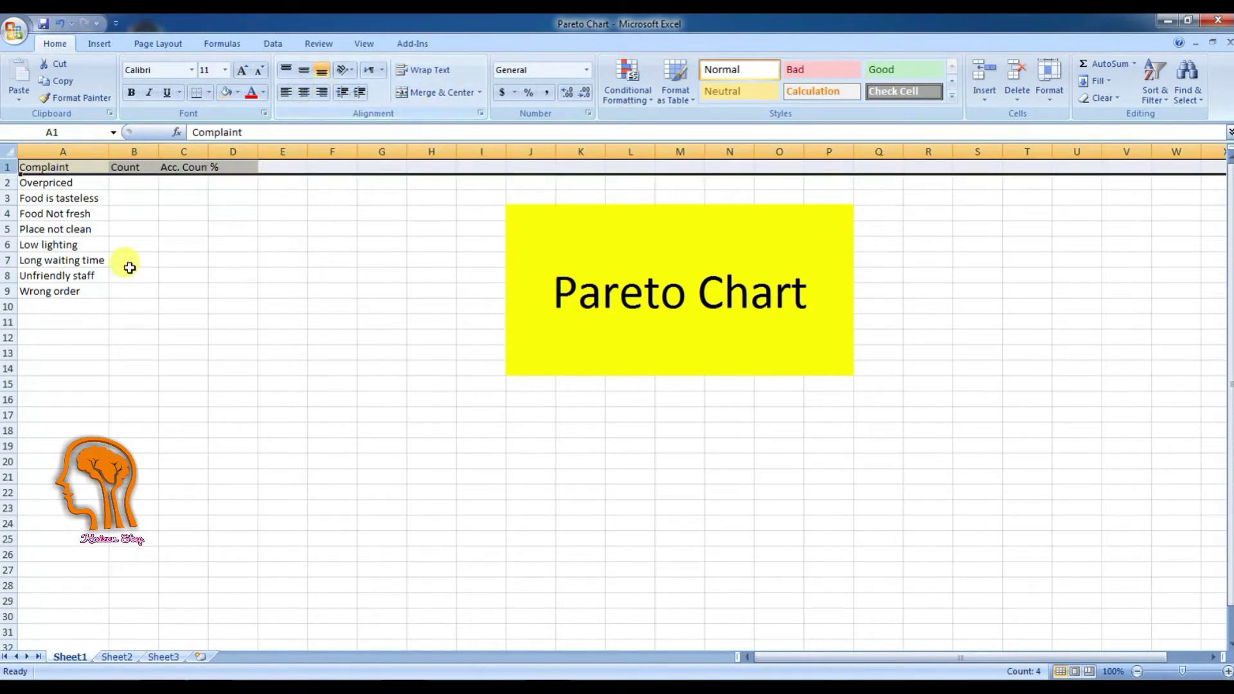
left_click(303, 97)
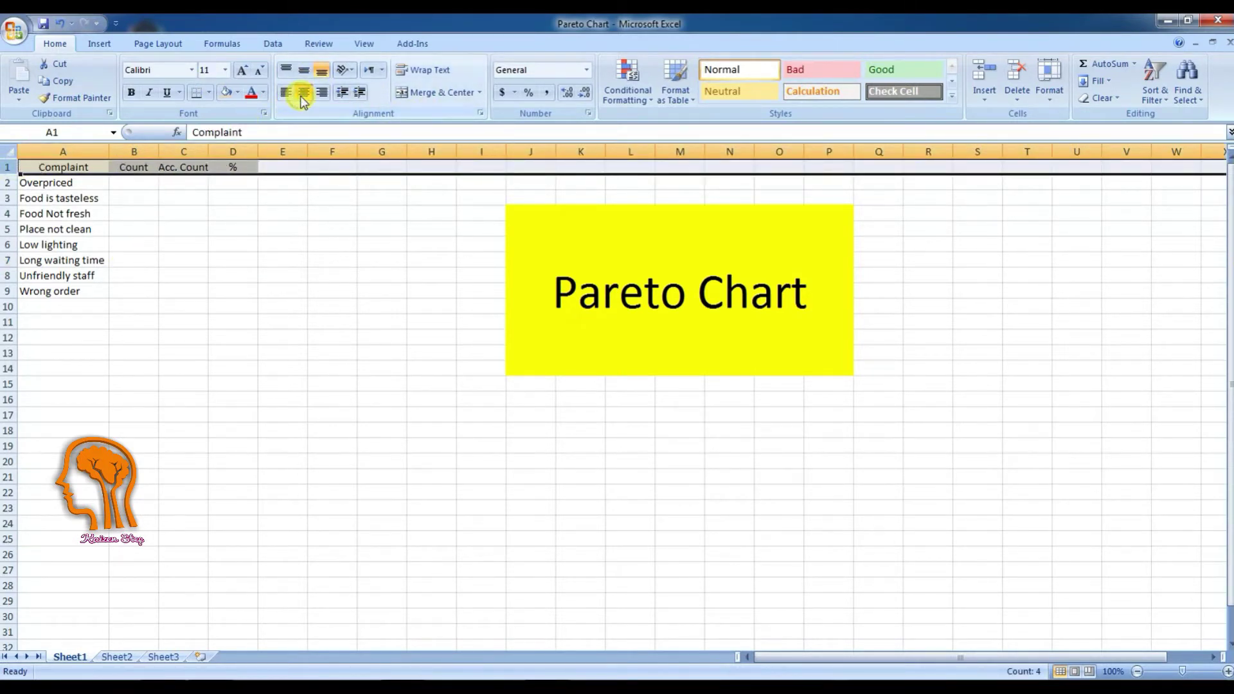
left_click(140, 183)
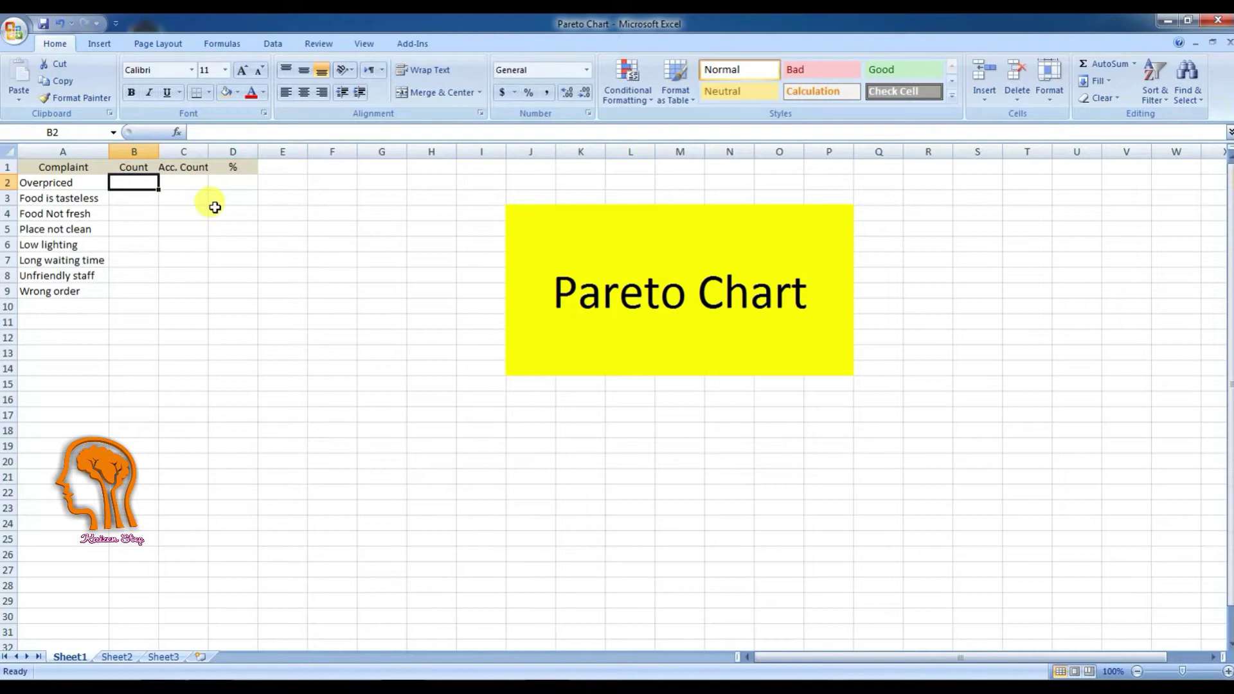
Step: Enter the counts 55, 25, 20, 12, 80, 55, 24 and 10 into B2:B9
type("55")
key("Return")
type("25")
key("Return")
type("20")
key("Return")
type("12 80")
key("Return")
type("55 24 10")
key("ctrl+Home")
Step: Add filters to the table and sort Count from largest to smallest
left_click_drag(63, 167, 225, 293)
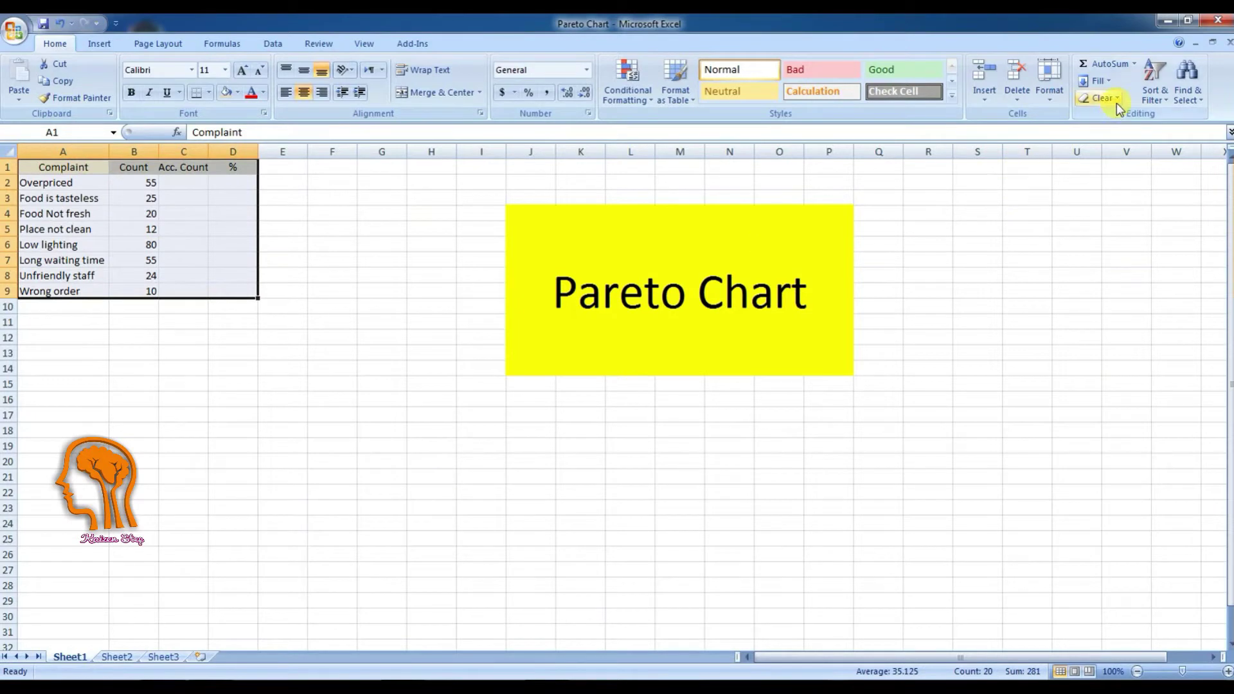
left_click(1155, 93)
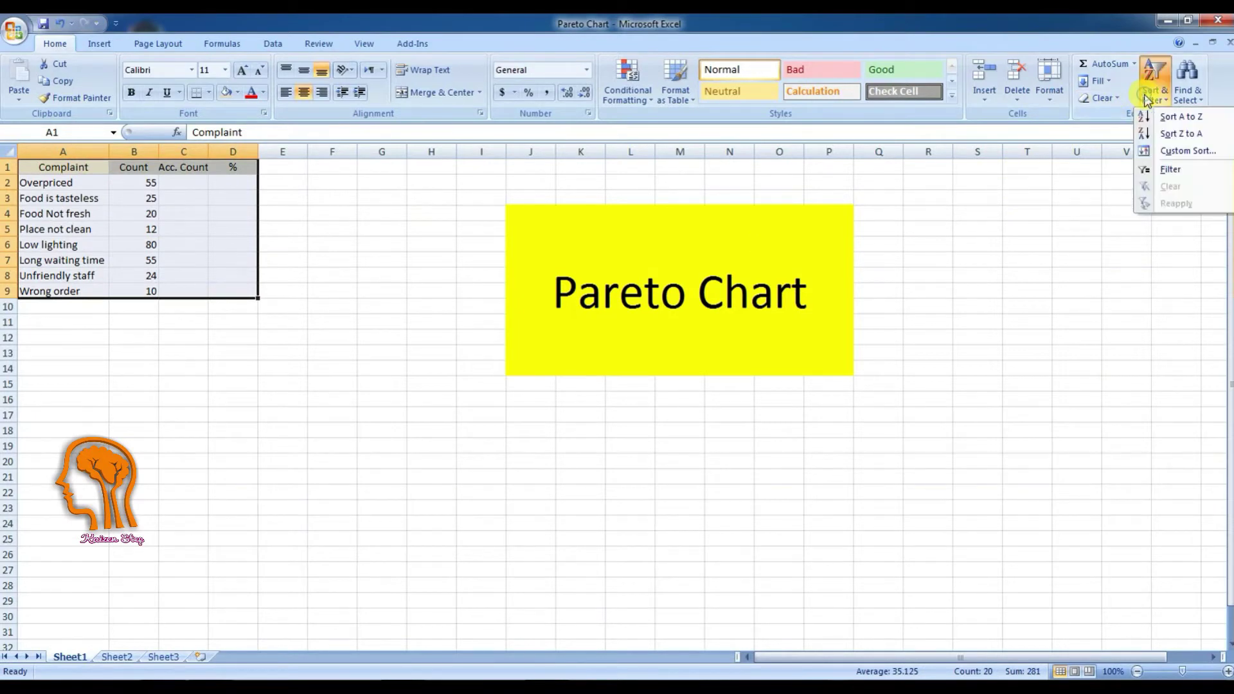
left_click(1169, 171)
left_click(151, 167)
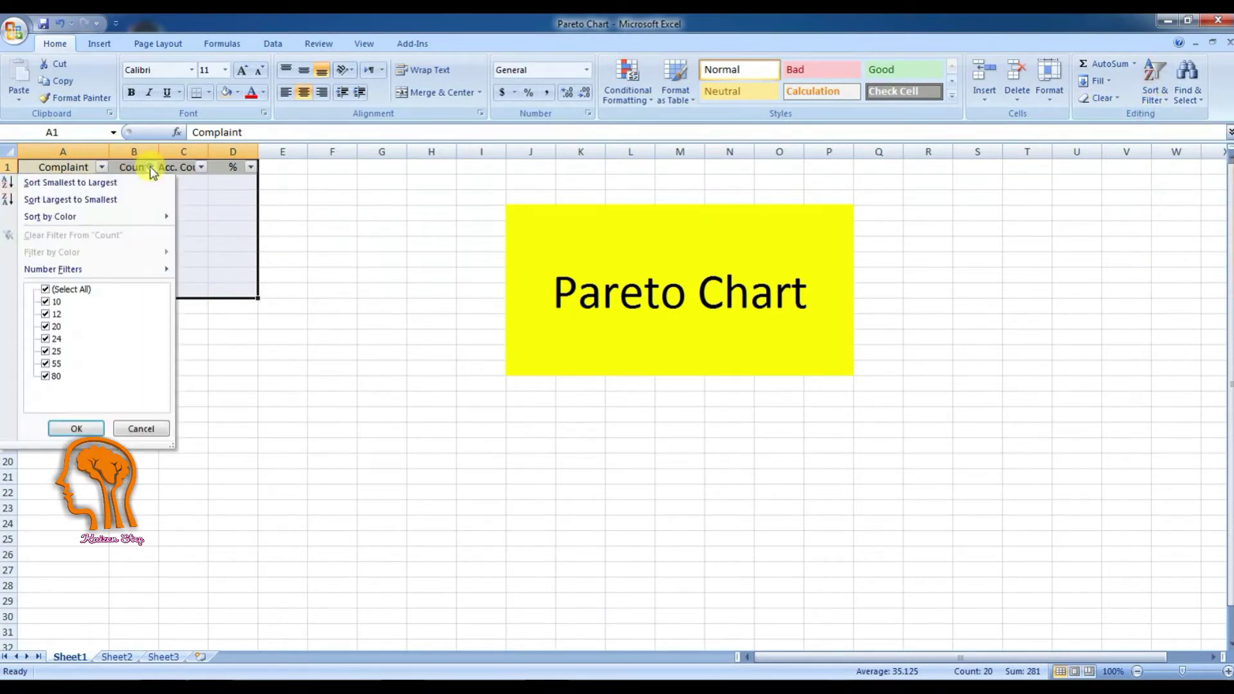
left_click(108, 201)
left_click(182, 200)
left_click(185, 179)
key("Left")
key("Down")
key("Down")
key("Down")
key("Down")
key("Down")
key("Down")
key("Down")
key("Down")
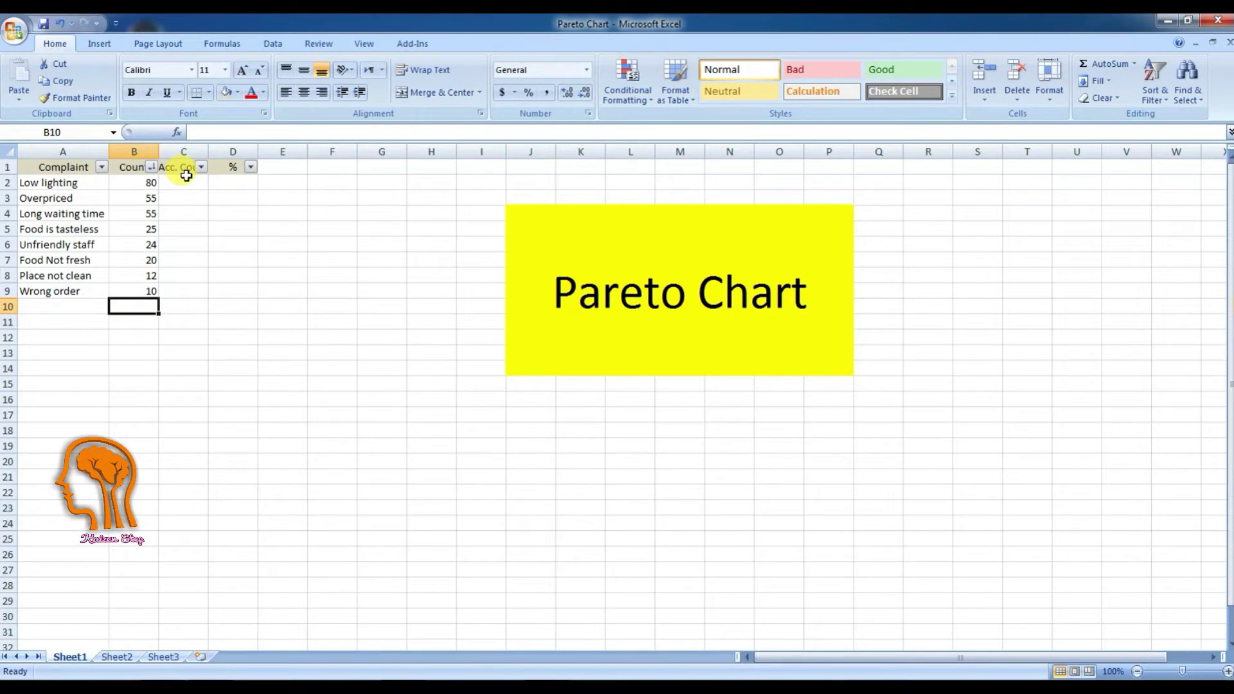
key("Left")
key("Right")
Step: Total the counts in B10 with =SUM(B2:B9), giving 281
type("=s")
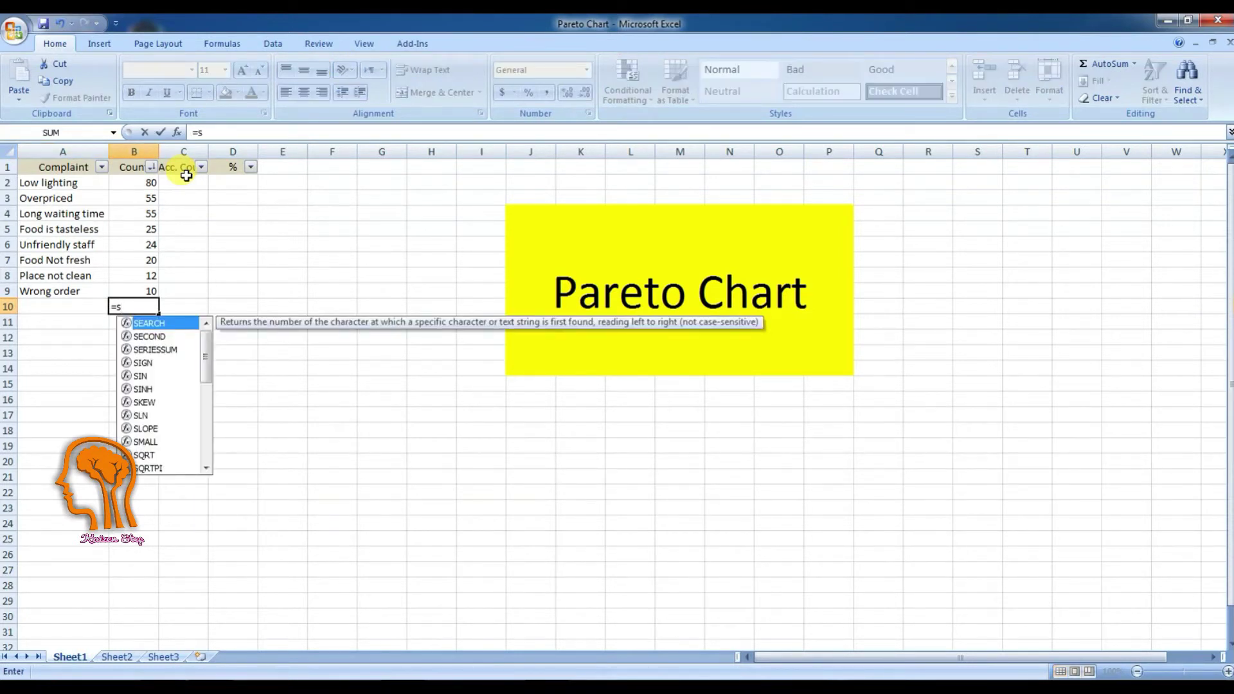
type("um")
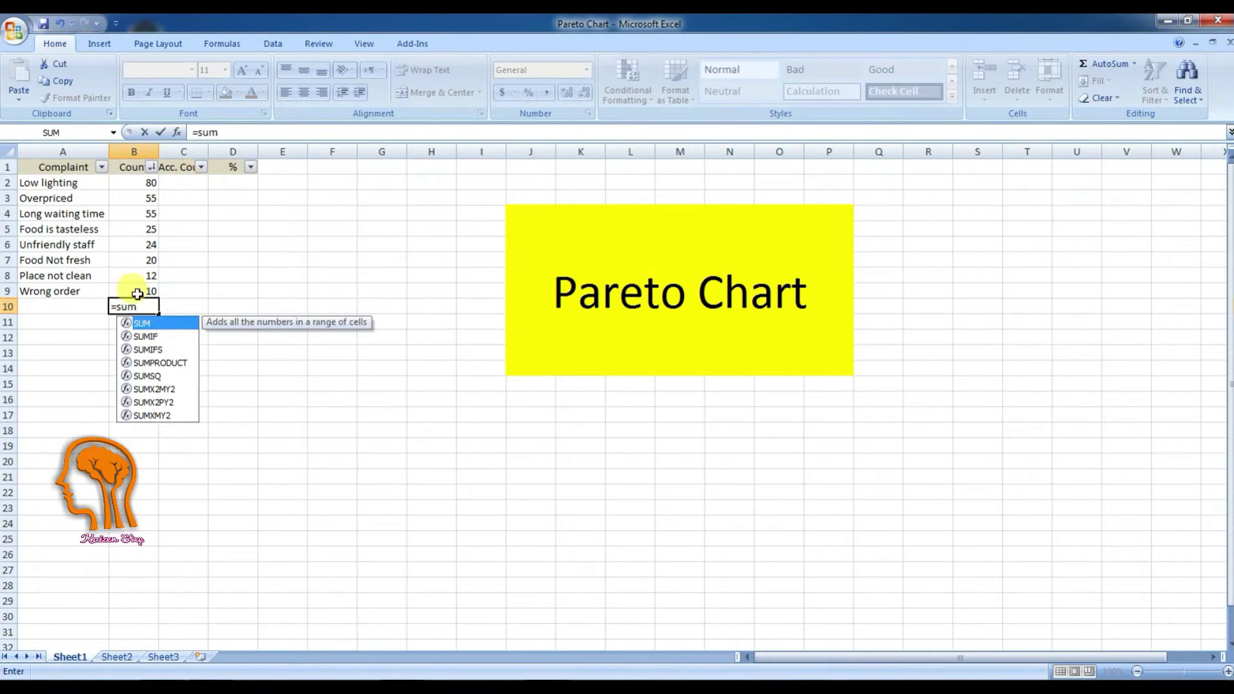
double_click(151, 326)
left_click_drag(149, 183, 149, 291)
key("Return")
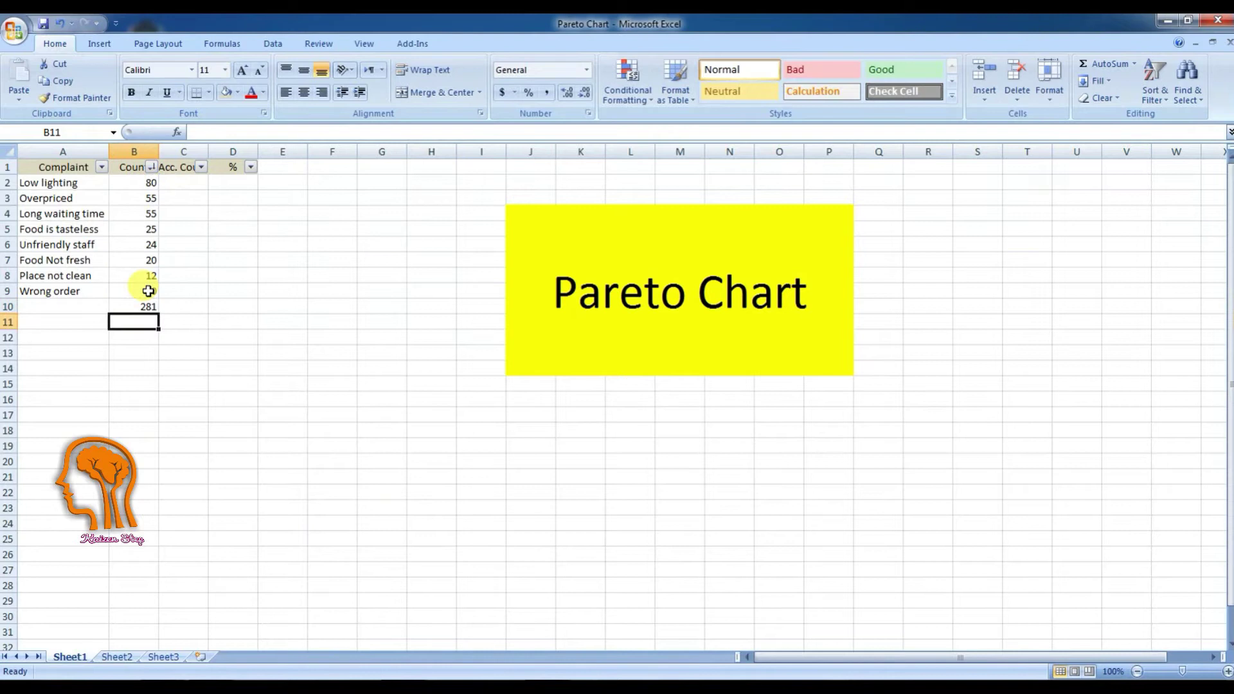
key("Right")
key("Up")
key("Up")
key("Up")
key("Up")
key("Up")
key("Up")
key("Up")
key("Up")
key("Up")
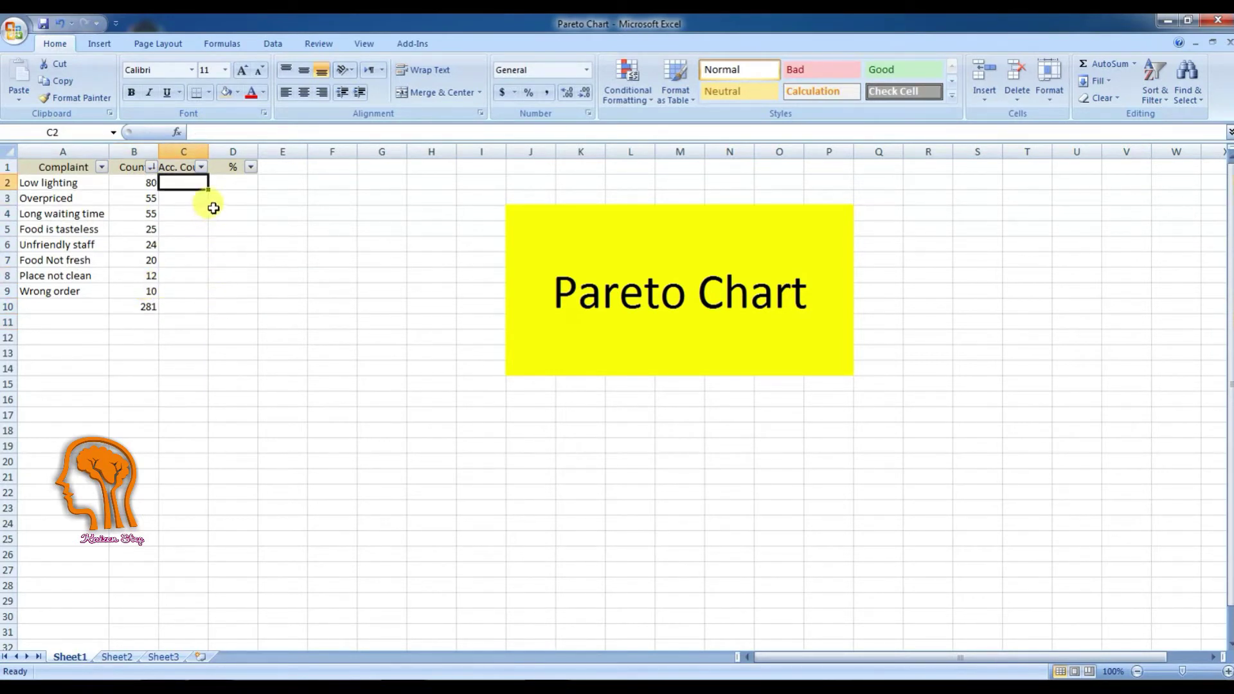
Step: Widen column C and enter the first Acc. Count running totals for Low lighting and Overpriced
double_click(210, 148)
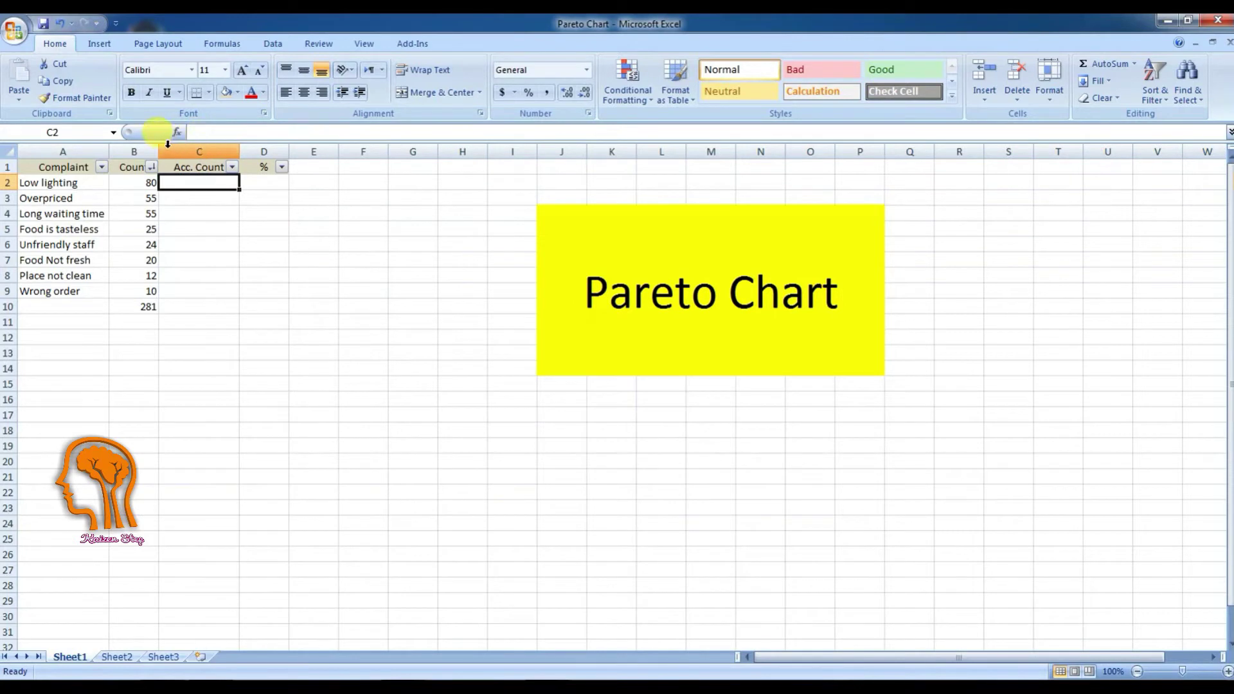
type("=")
key("Left")
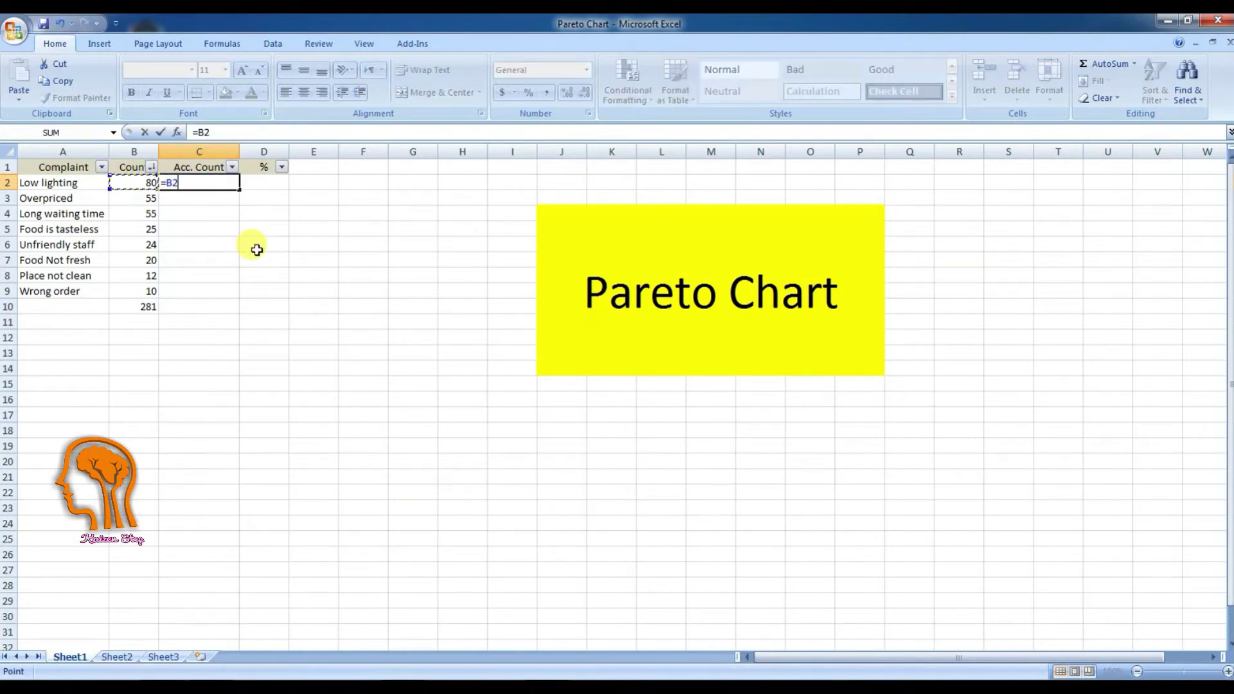
key("Return")
type("=")
key("Left")
type("+")
key("Up")
key("Return")
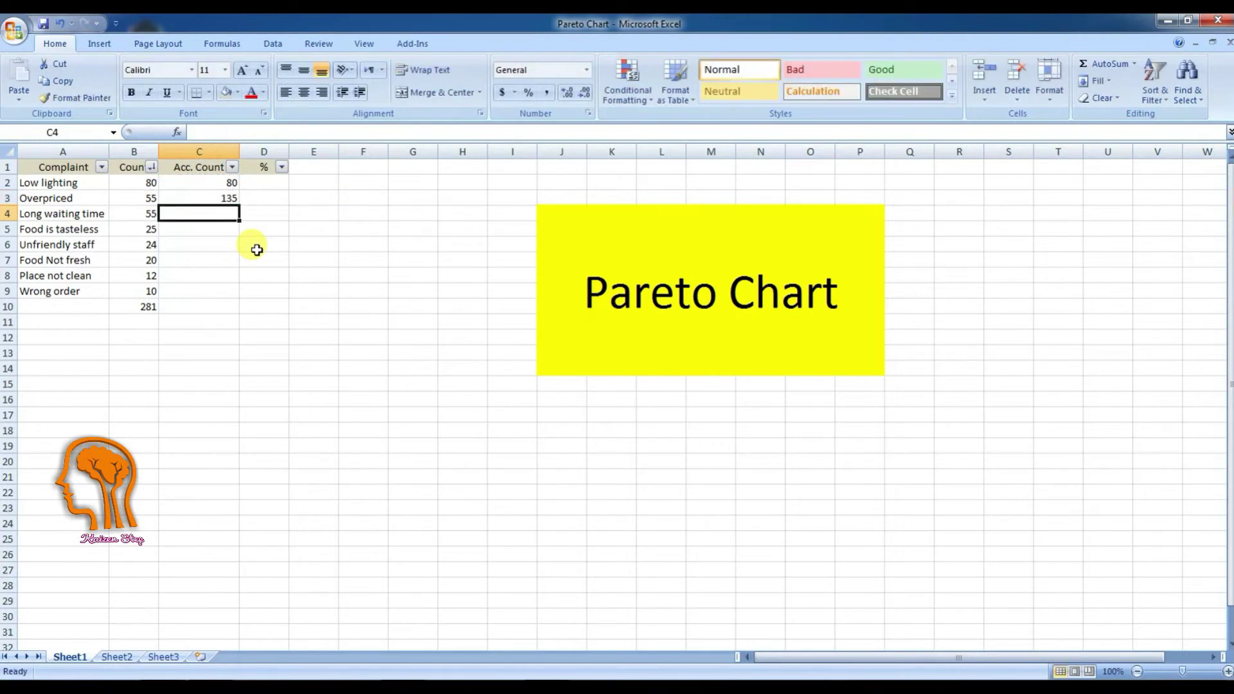
Step: Add the Long waiting time running total as its count plus the previous total
type("=")
key("Left")
type("+")
key("Up")
key("Return")
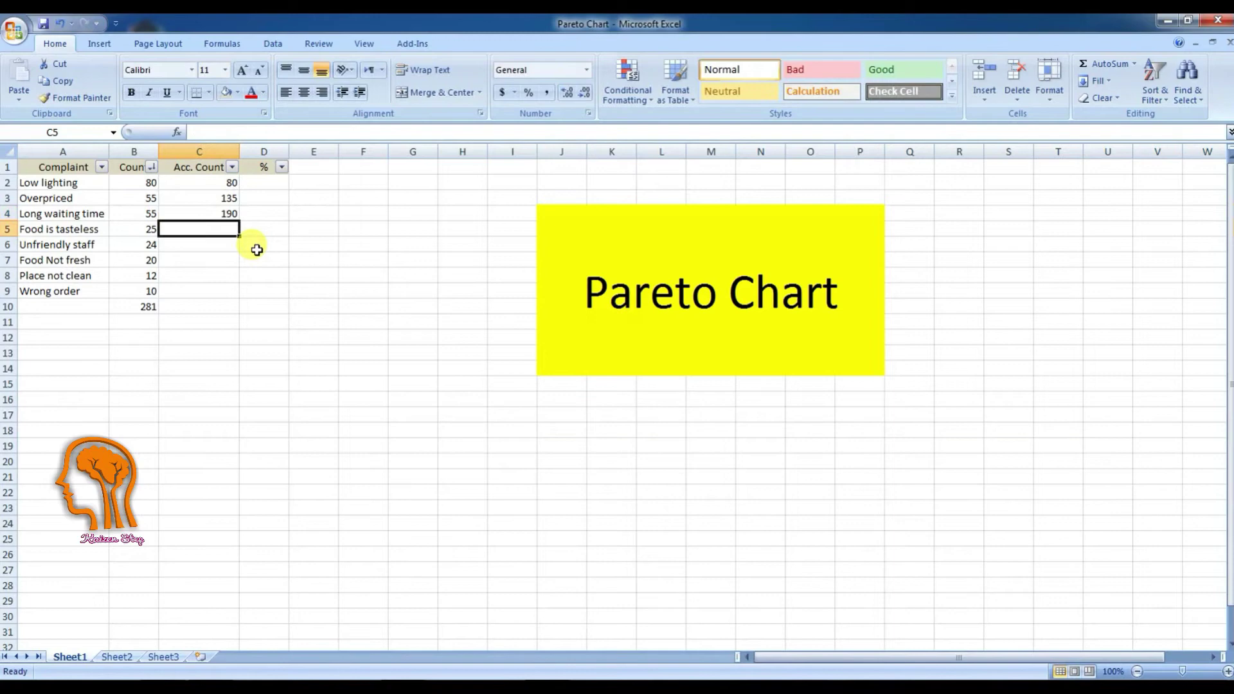
Step: Enter the Food is tasteless running total, redoing it after a circular reference warning
type("=")
key("Left")
key("shift+Right")
type("+")
key("Up")
key("Return")
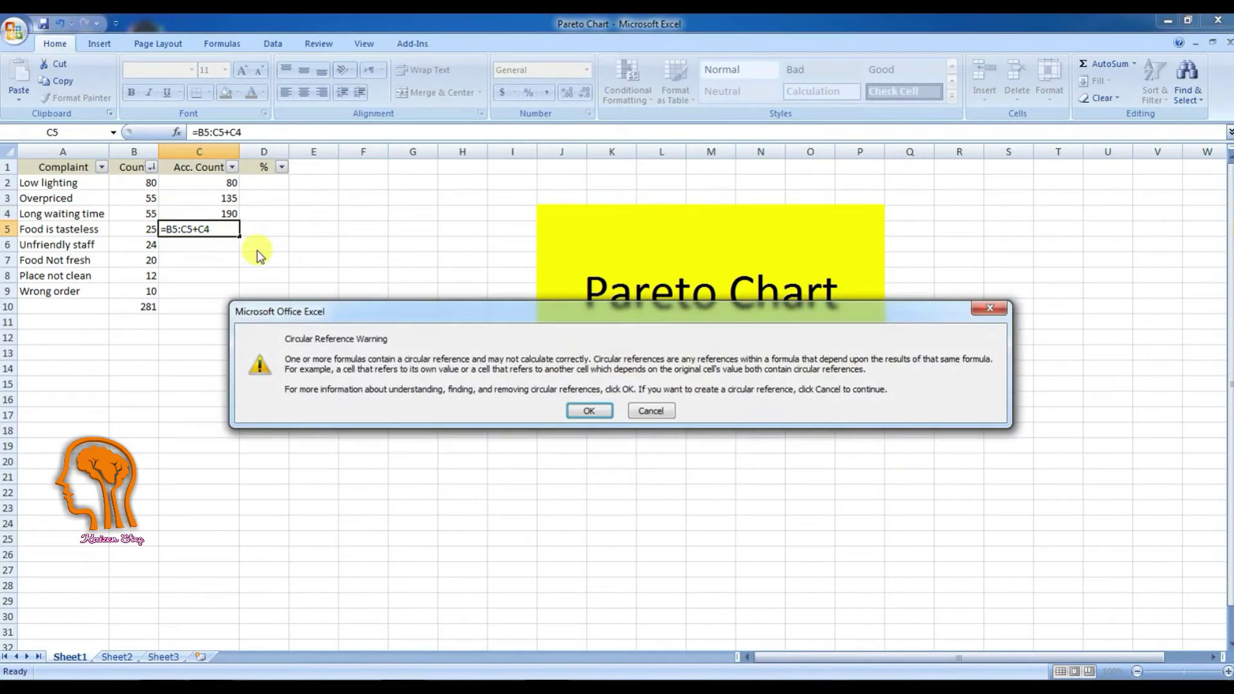
key("Escape")
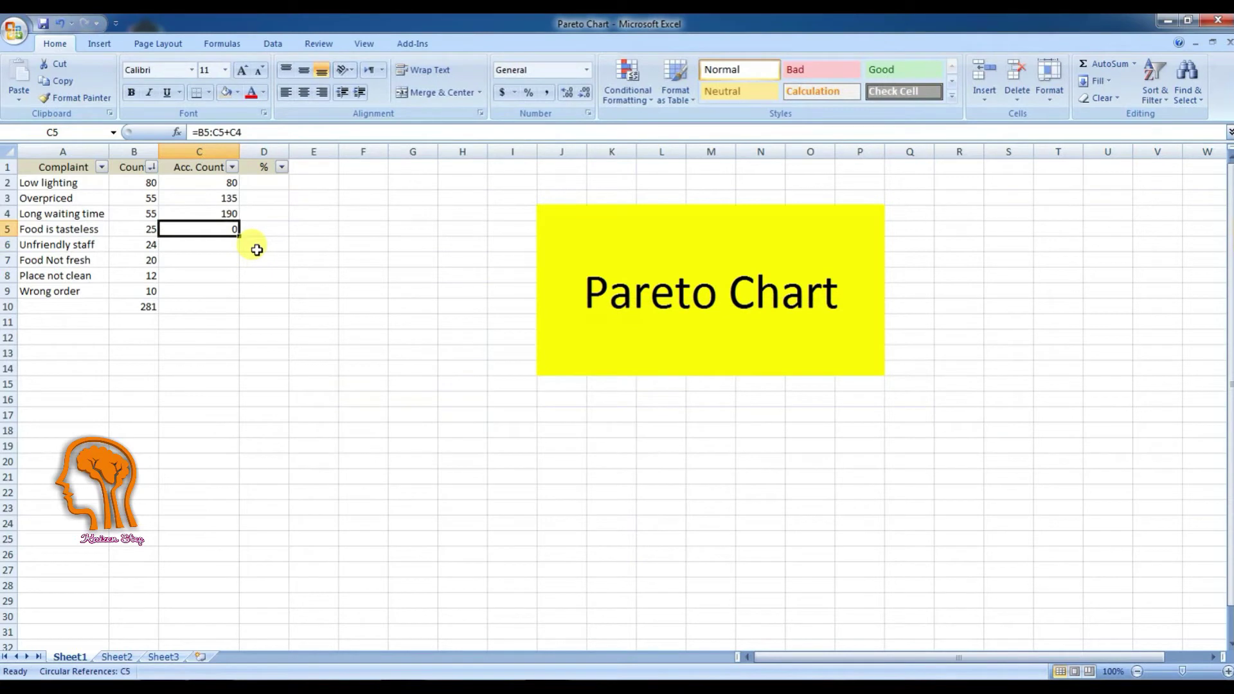
type("=")
key("Left")
type("+")
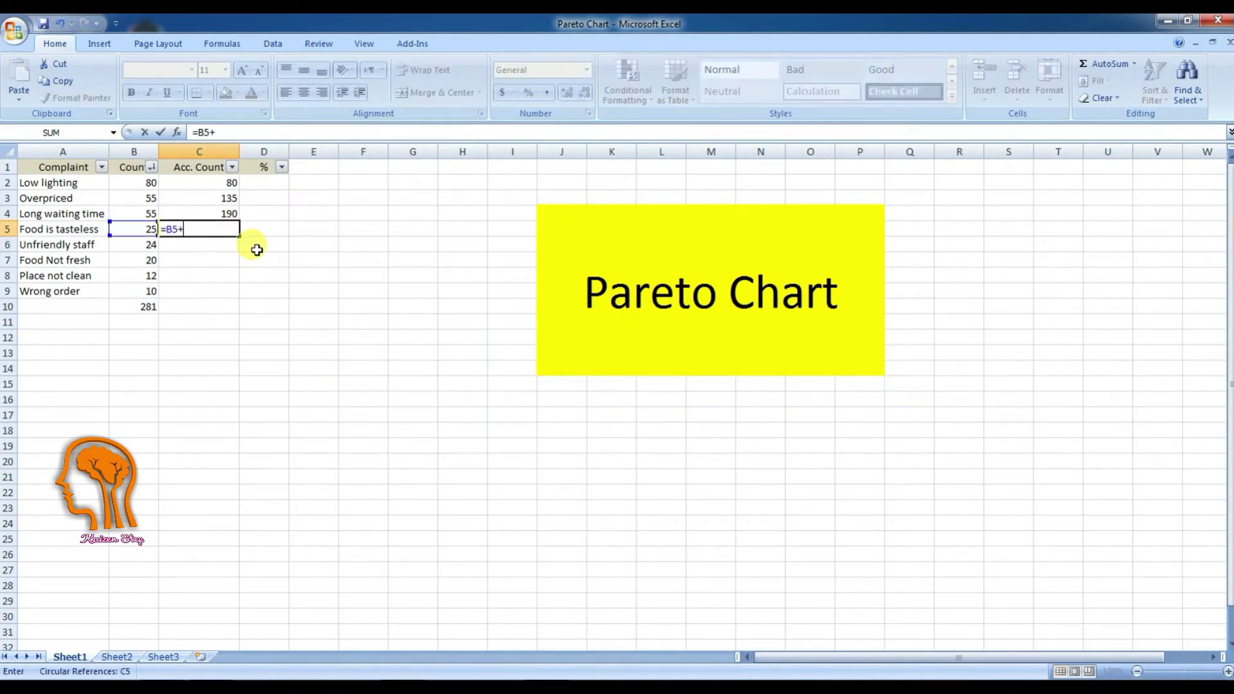
key("Up")
key("Return")
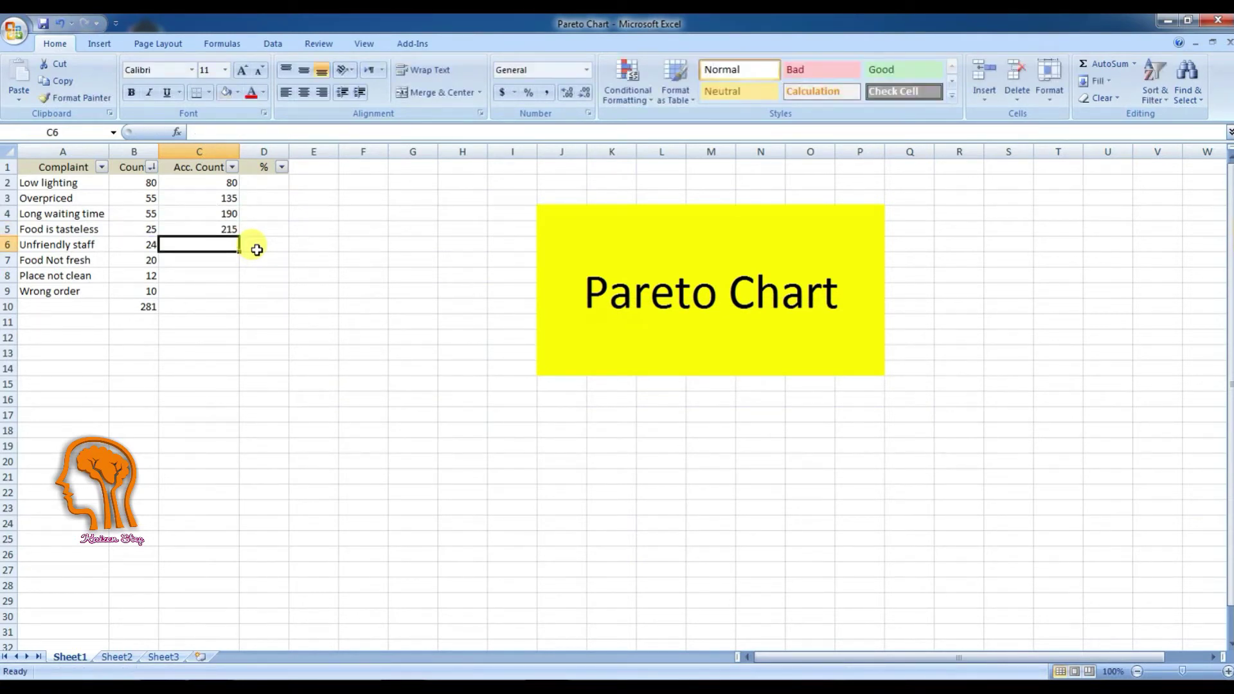
Step: Add running totals for Unfriendly staff and Food Not fresh
type("=")
key("Left")
type("+")
key("Up")
key("Return")
type("=")
key("Left")
type("+")
key("Up")
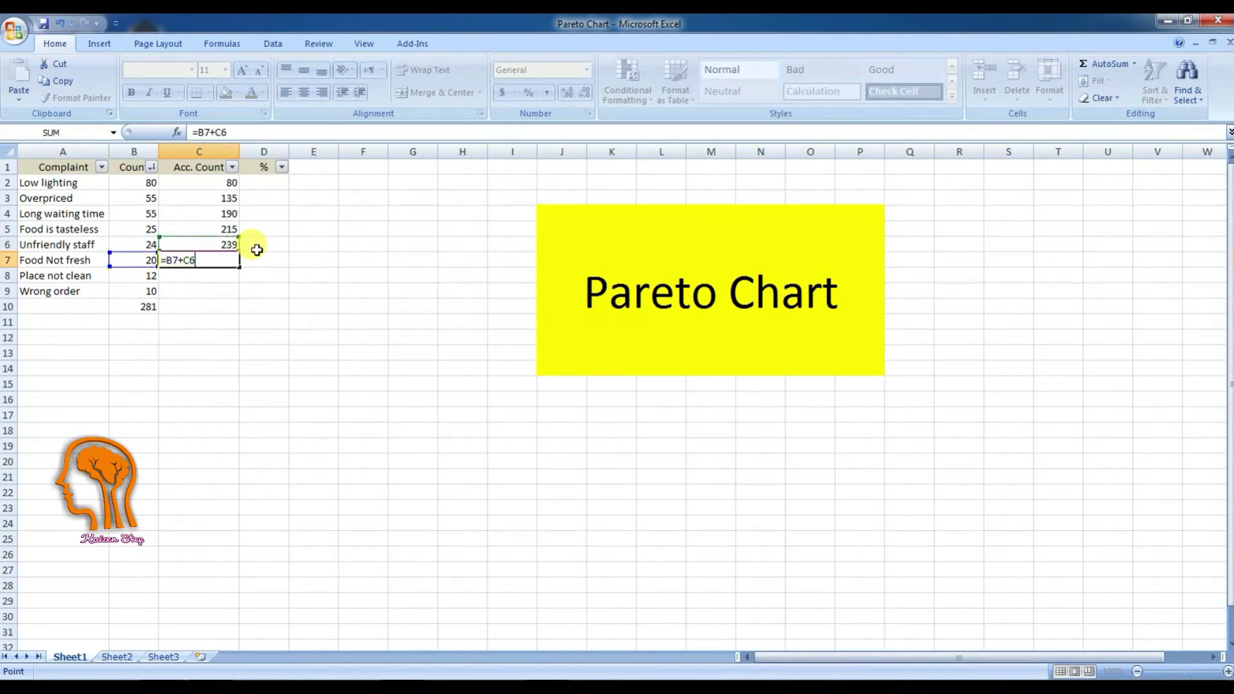
key("Return")
Step: Add running totals for Place not clean and Wrong order, reaching 281
type("=")
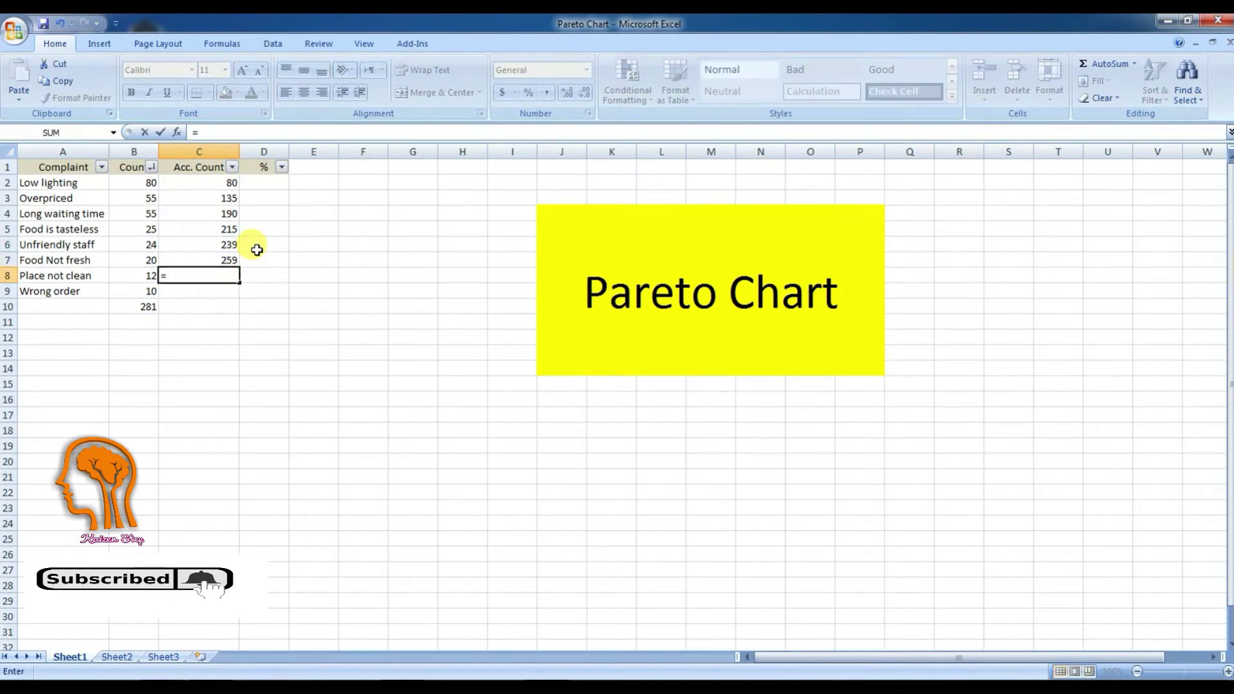
key("Left")
type("+")
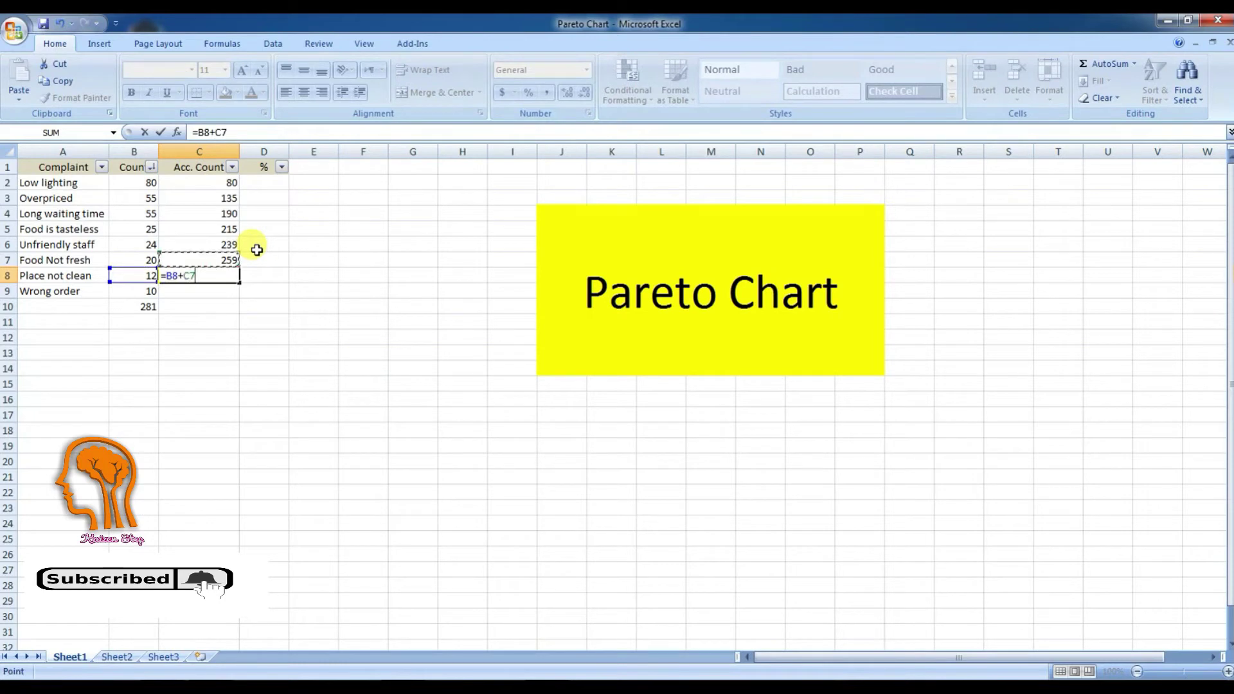
key("Up")
key("Return")
type("=")
key("Left")
type("+")
key("Up")
key("Return")
Step: Check C9's running total against the =SUM(B2:B9) grand total in B10
key("Up")
key("Right")
key("Up")
key("Up")
key("Down")
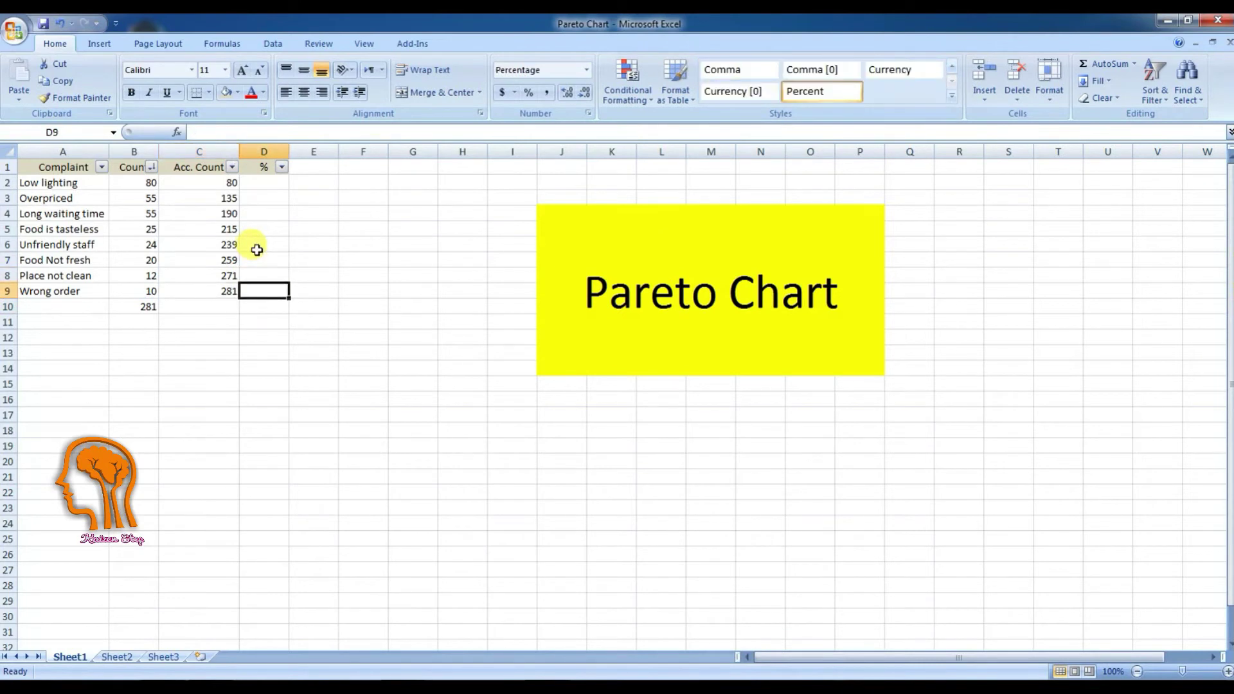
key("Down")
key("Down")
key("Left")
key("Up")
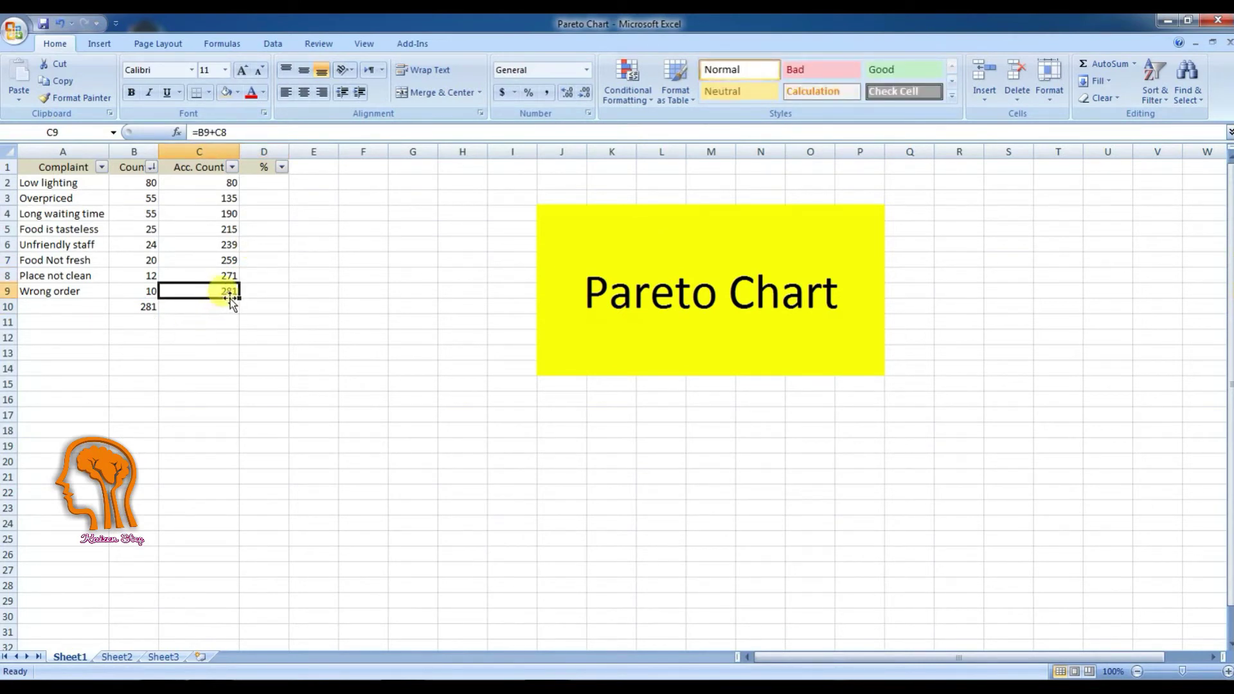
left_click(152, 306)
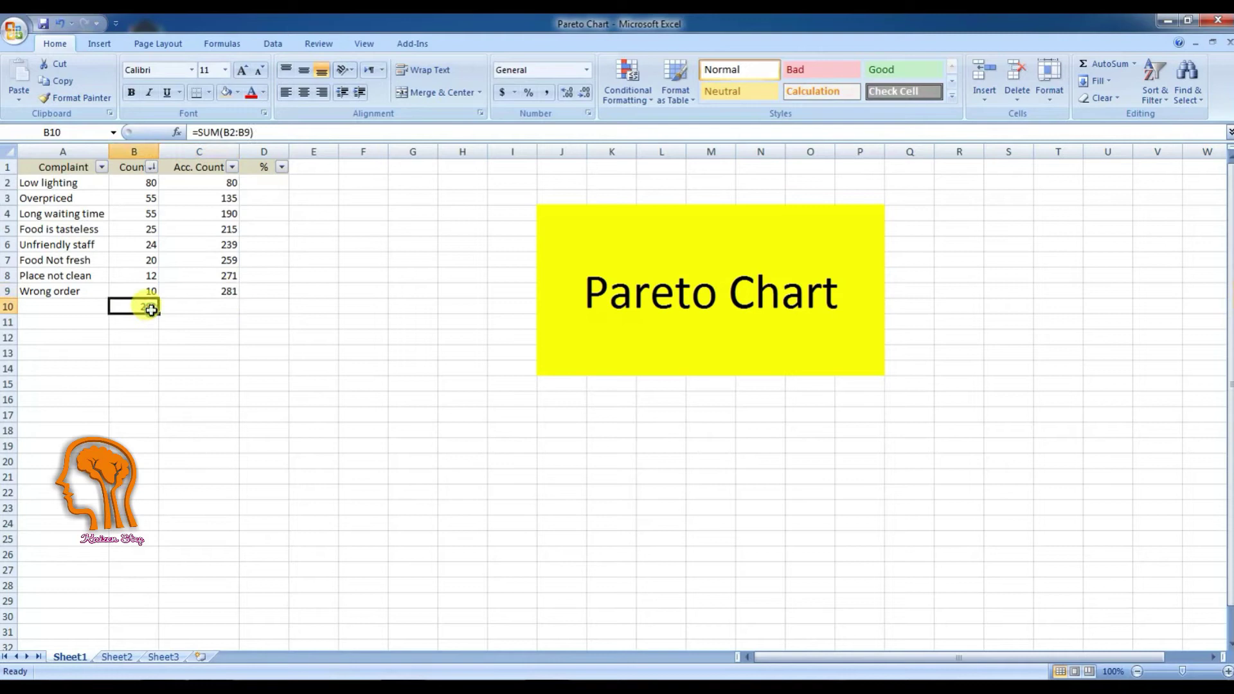
left_click(200, 294)
left_click(145, 305)
left_click(200, 293)
left_click(145, 306)
left_click(180, 290)
left_click(142, 307)
left_click(276, 185)
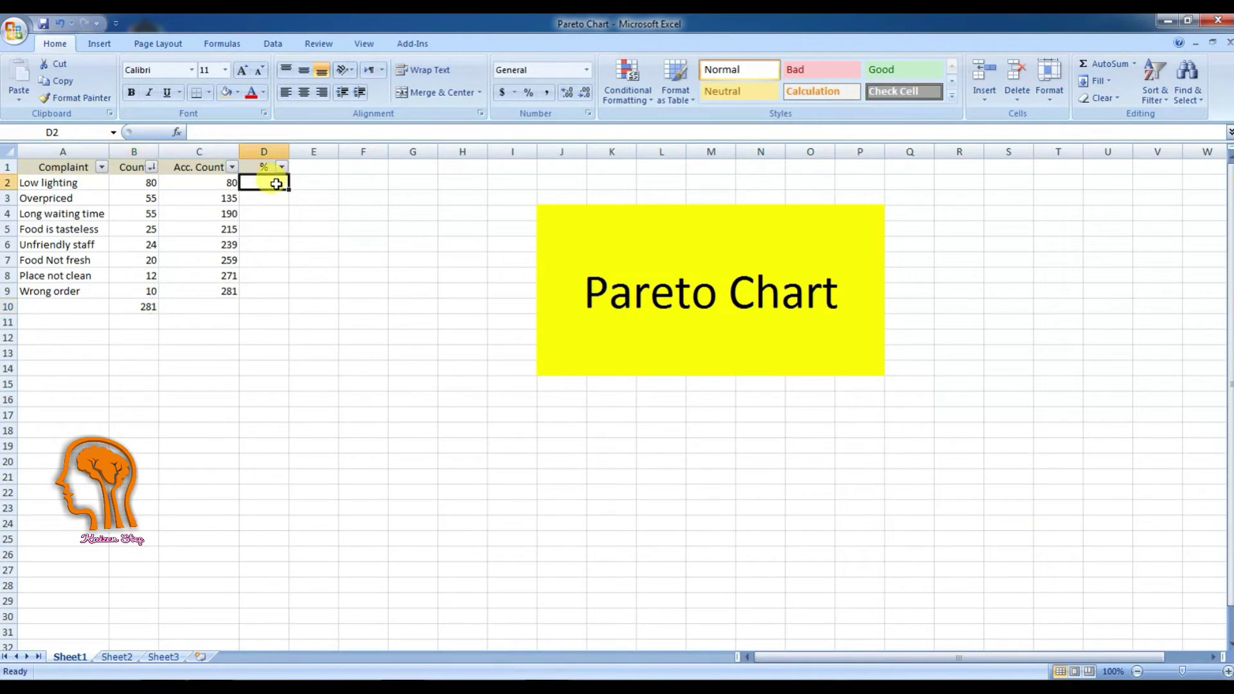
Step: Enter =C2/$B$10 in D2, locking the grand total as an absolute reference
type("=C2/")
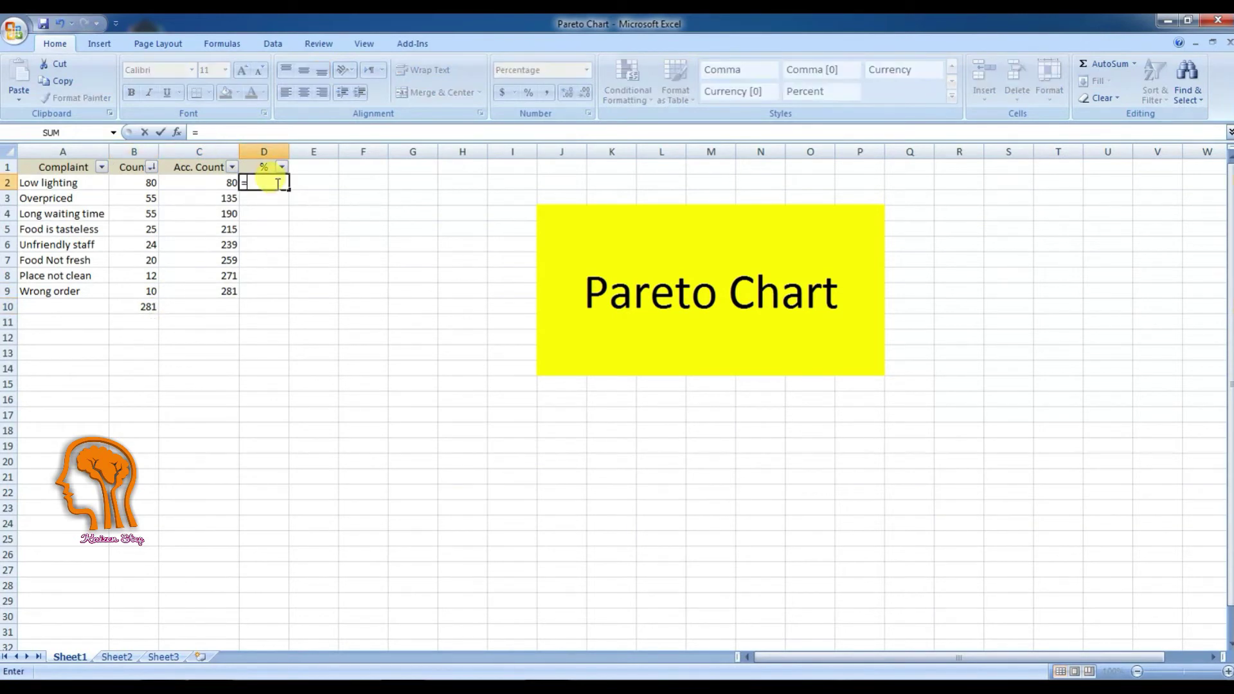
key("Down")
key("Left")
key("Down")
key("Left")
key("Down")
key("Down")
key("Down")
key("Down")
key("Down")
key("Down")
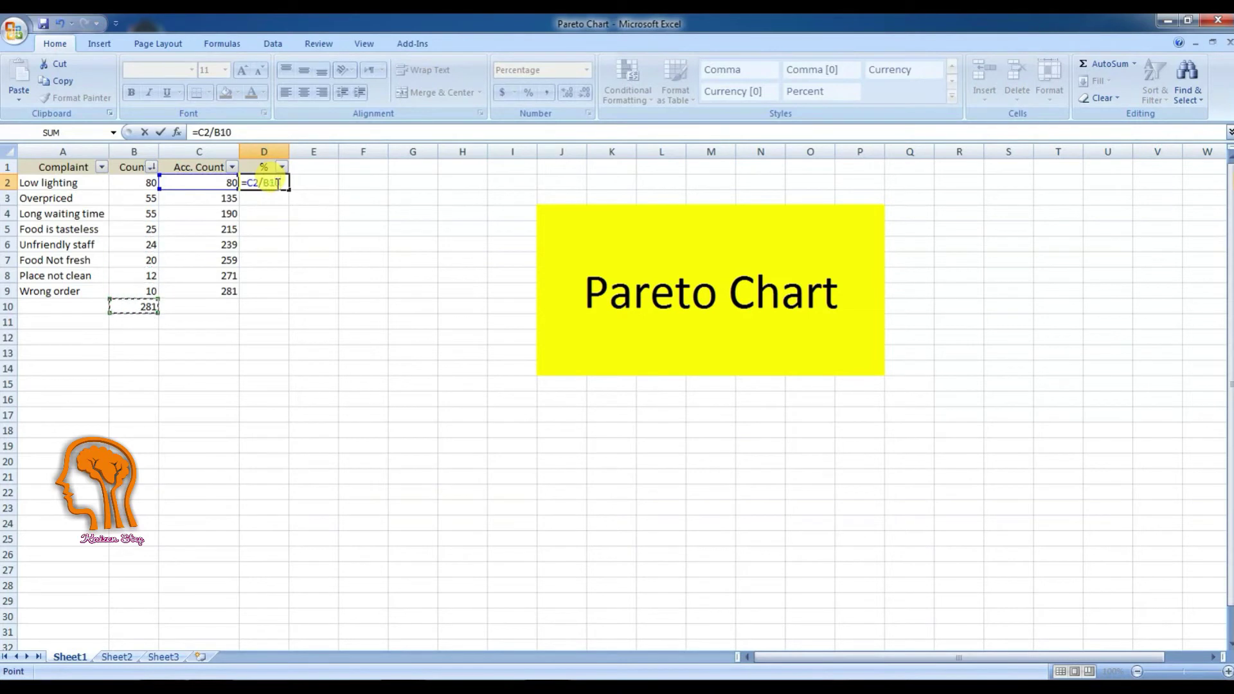
key("F4")
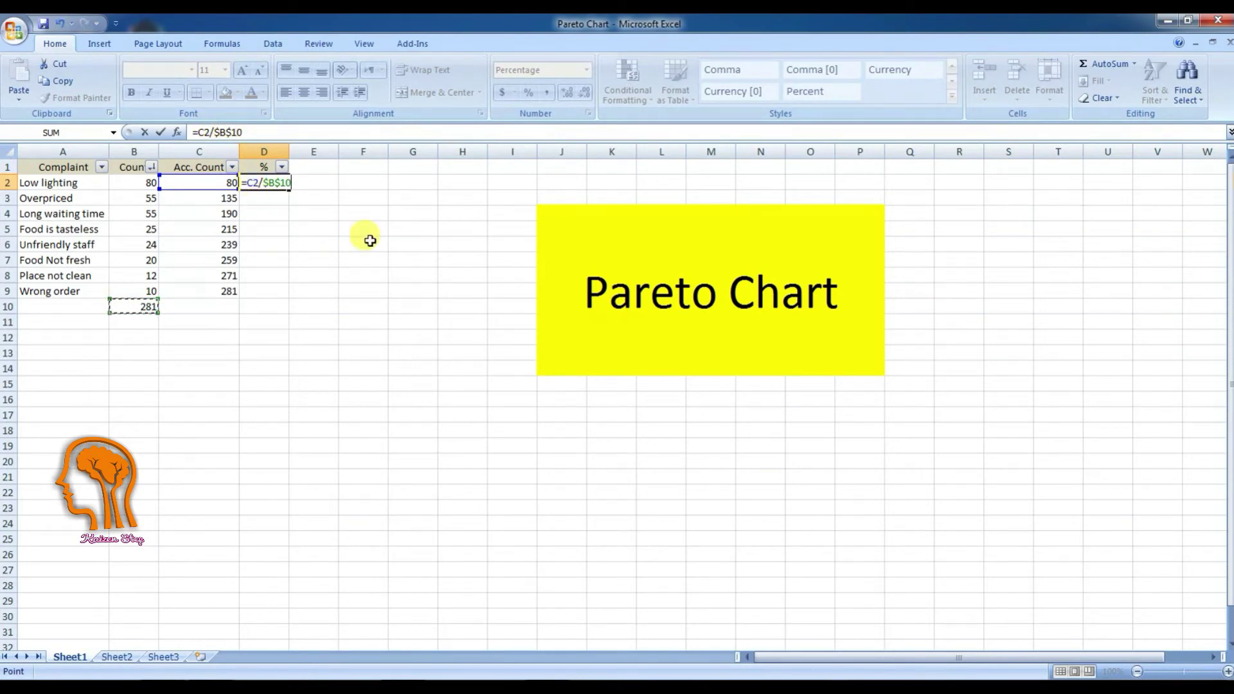
key("Return")
Step: Fill the percentage formula down to D9, then select A1:B9 plus D1:D9 for charting
key("Up")
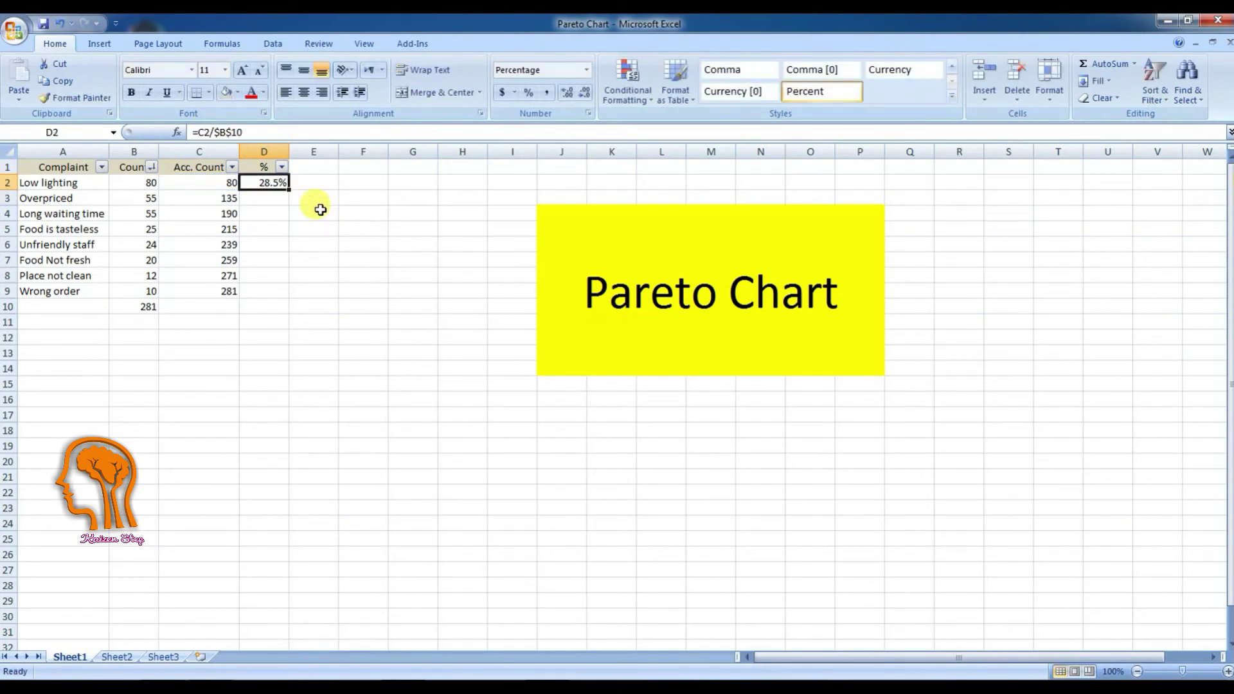
left_click_drag(288, 190, 287, 297)
left_click(270, 275)
left_click(270, 292)
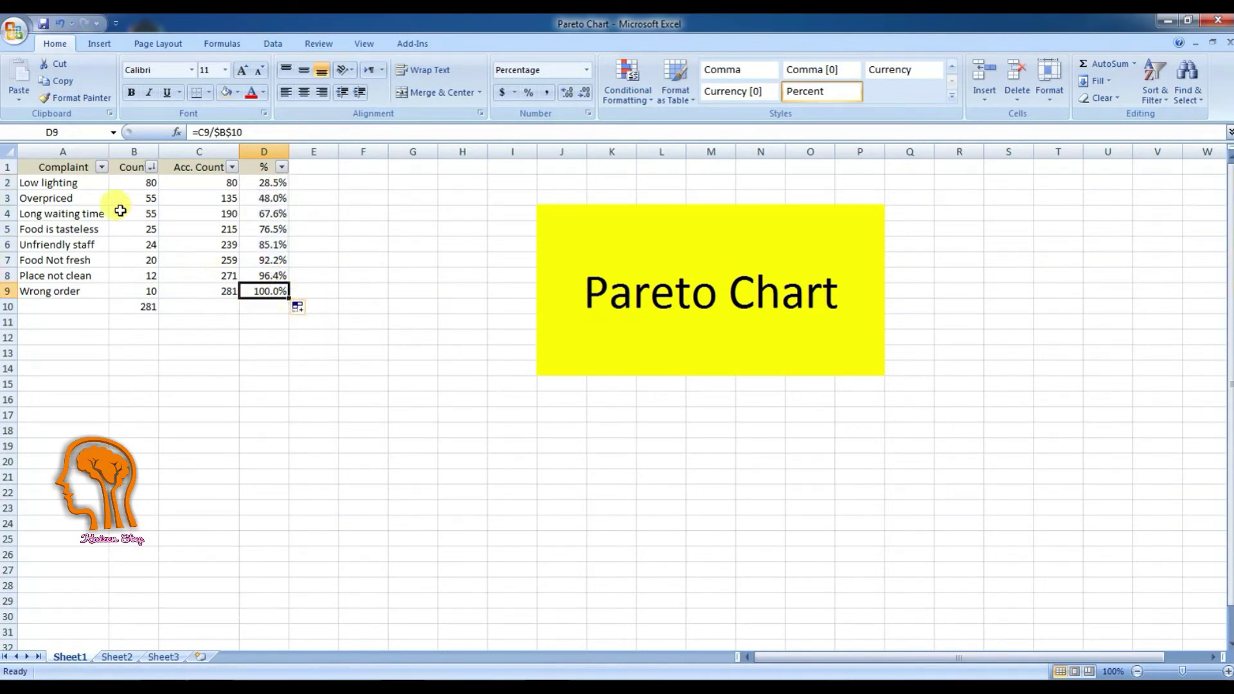
left_click_drag(73, 162, 155, 289)
left_click_drag(261, 167, 265, 287)
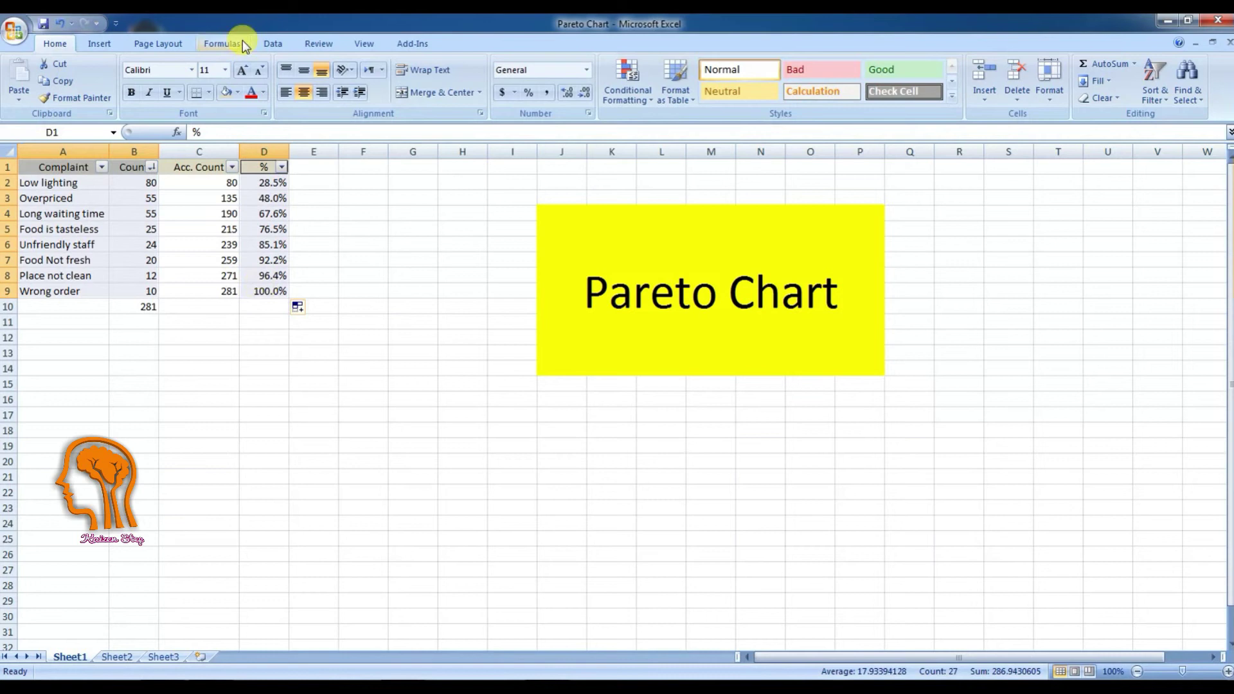
Step: Insert a clustered column chart of Count and %, then enlarge it
left_click(103, 42)
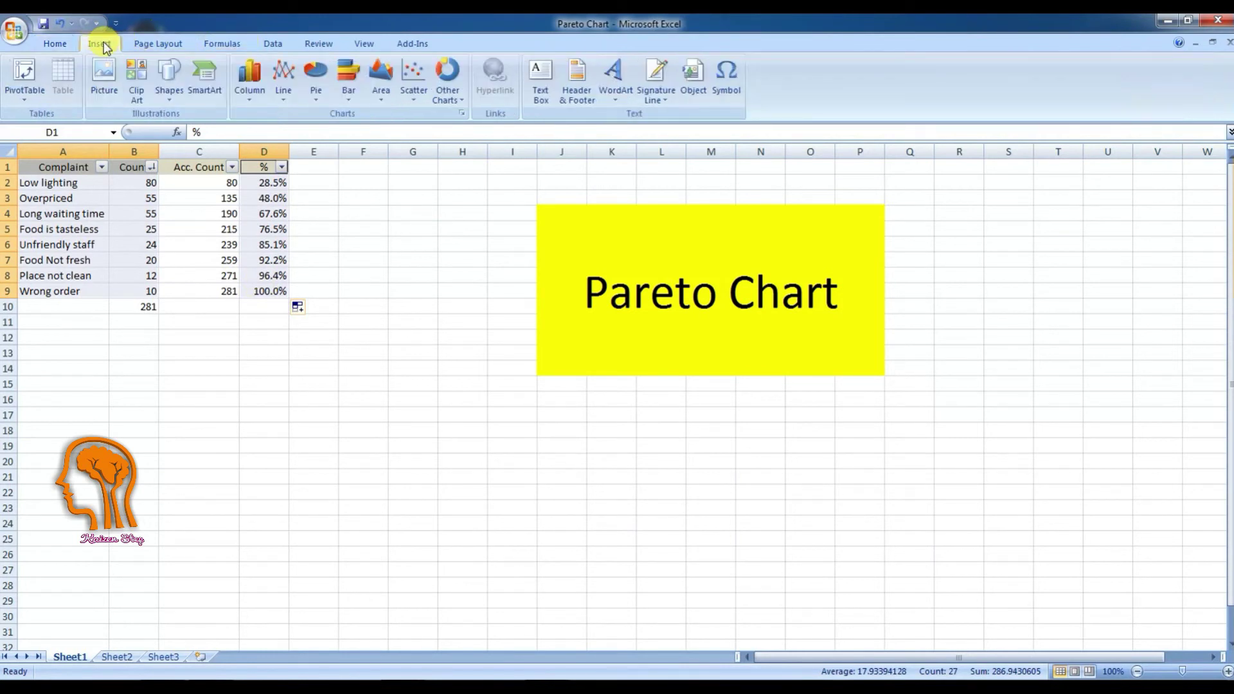
left_click(249, 96)
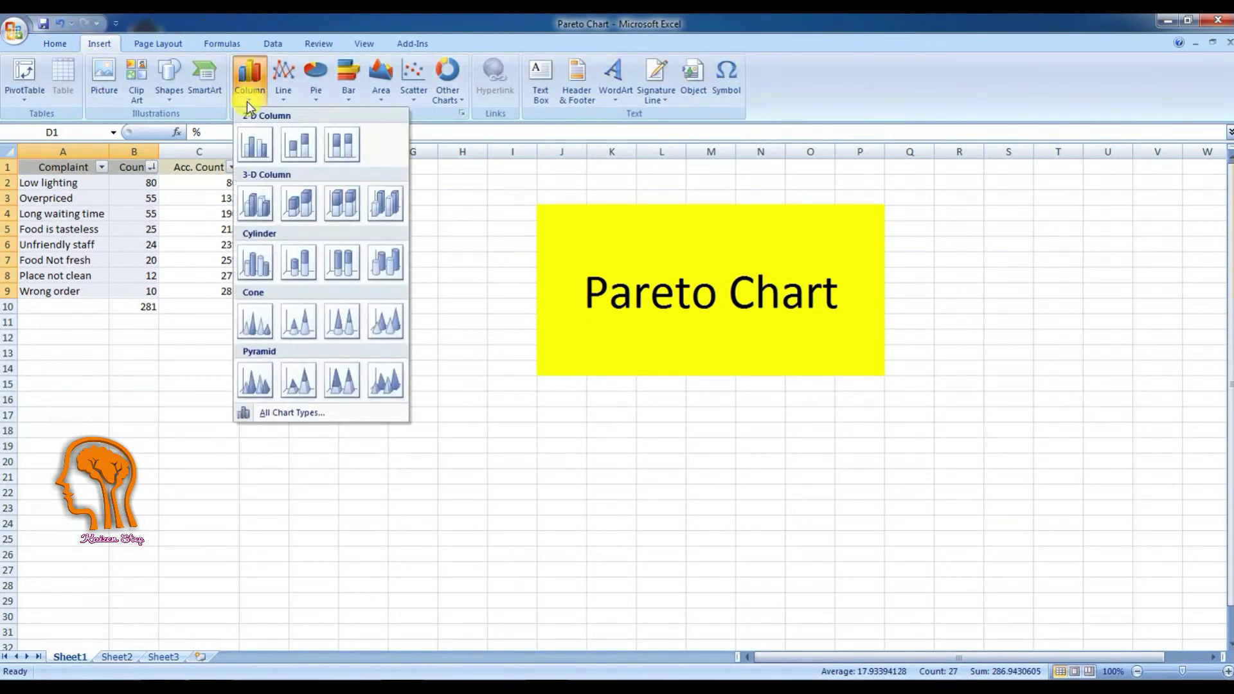
left_click(257, 150)
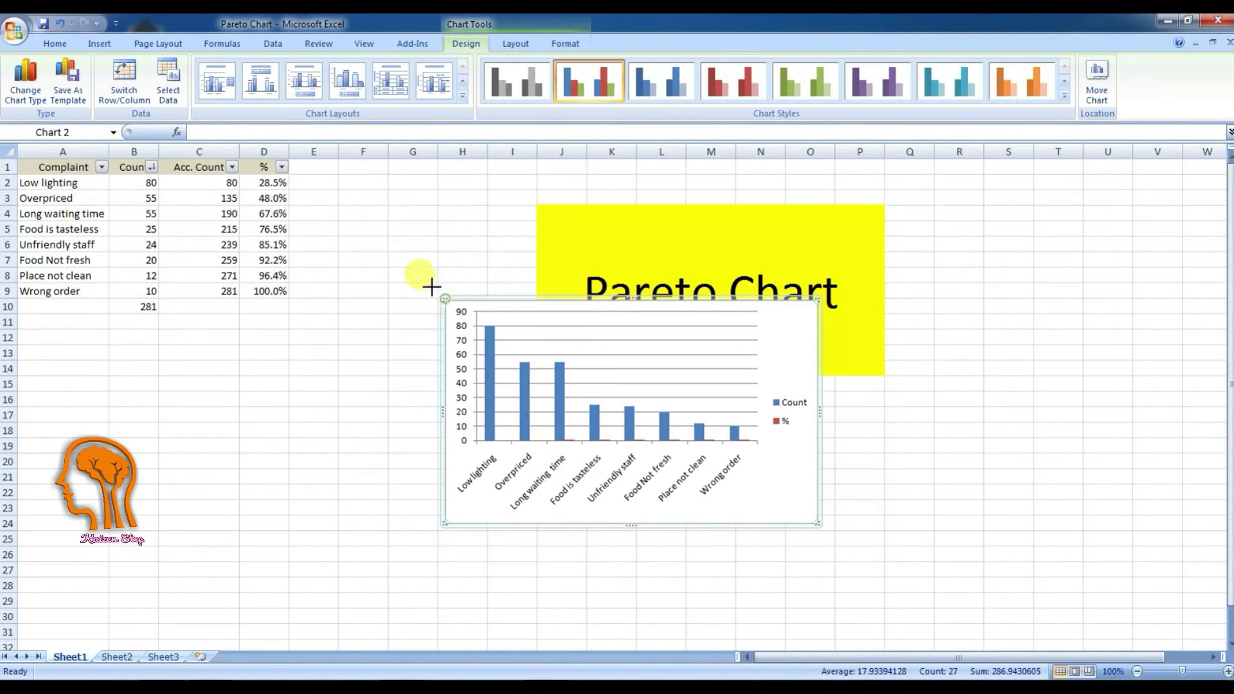
left_click_drag(444, 297, 351, 223)
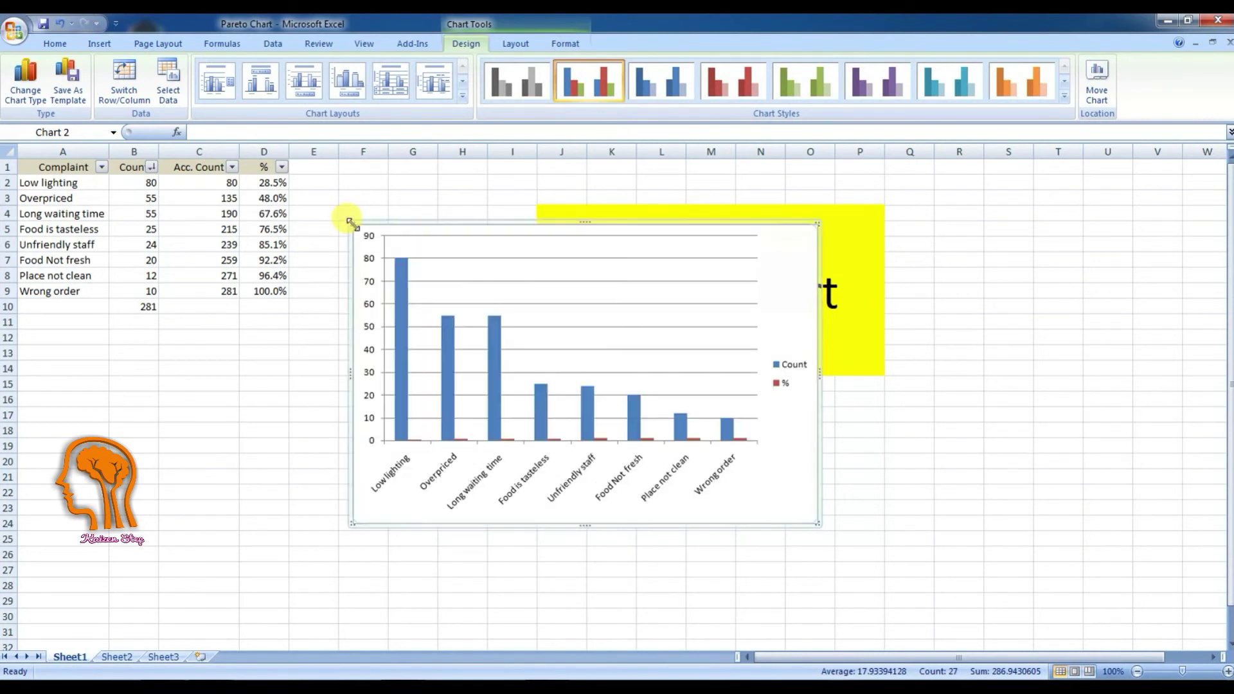
left_click(423, 443)
Step: Move the % series onto a secondary axis scaled 0% to 120%
right_click(421, 442)
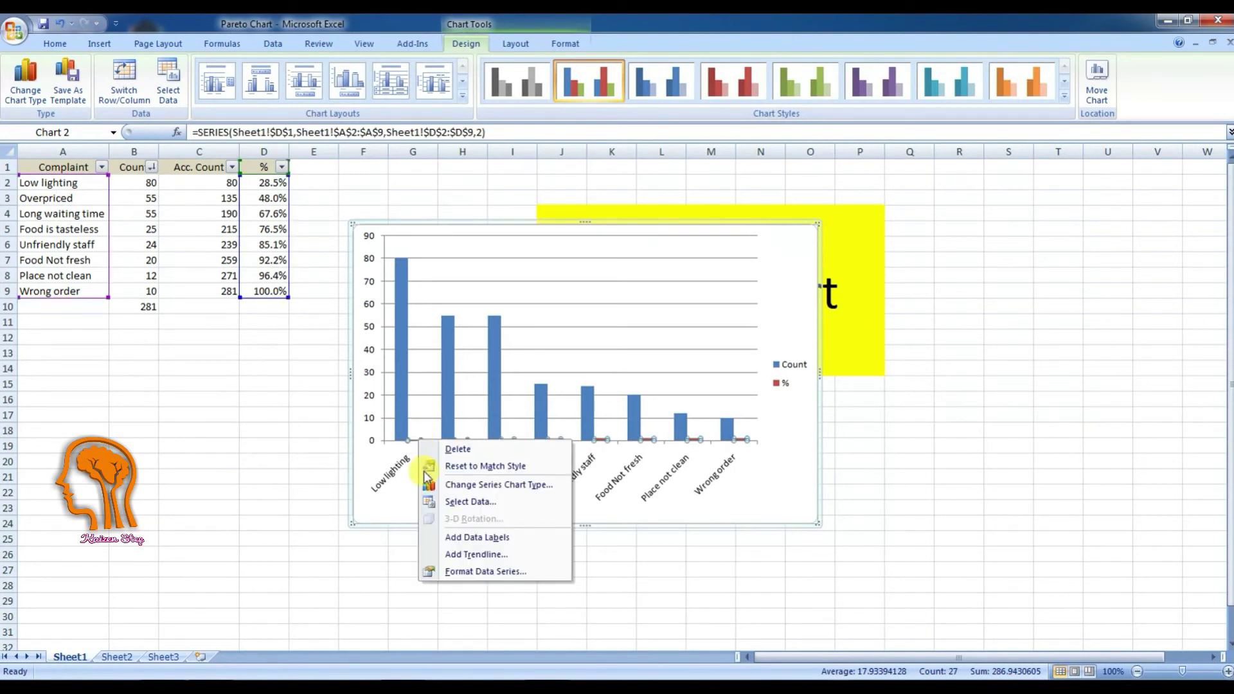
left_click(454, 572)
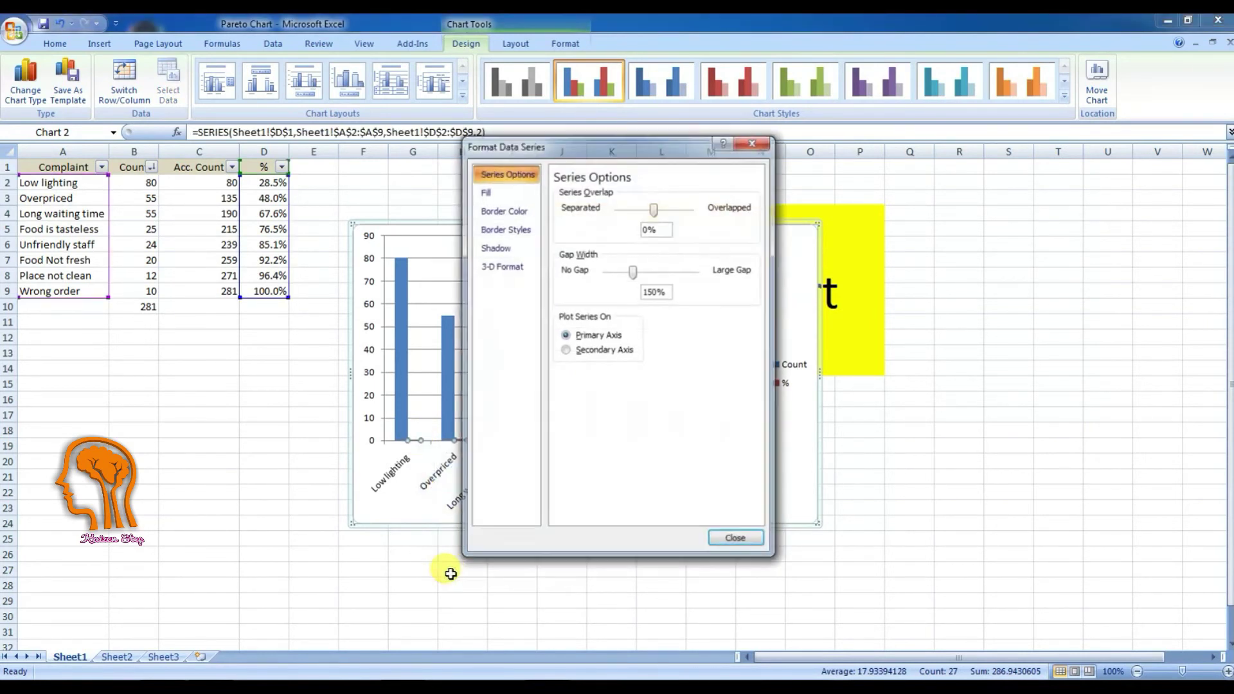
left_click(609, 352)
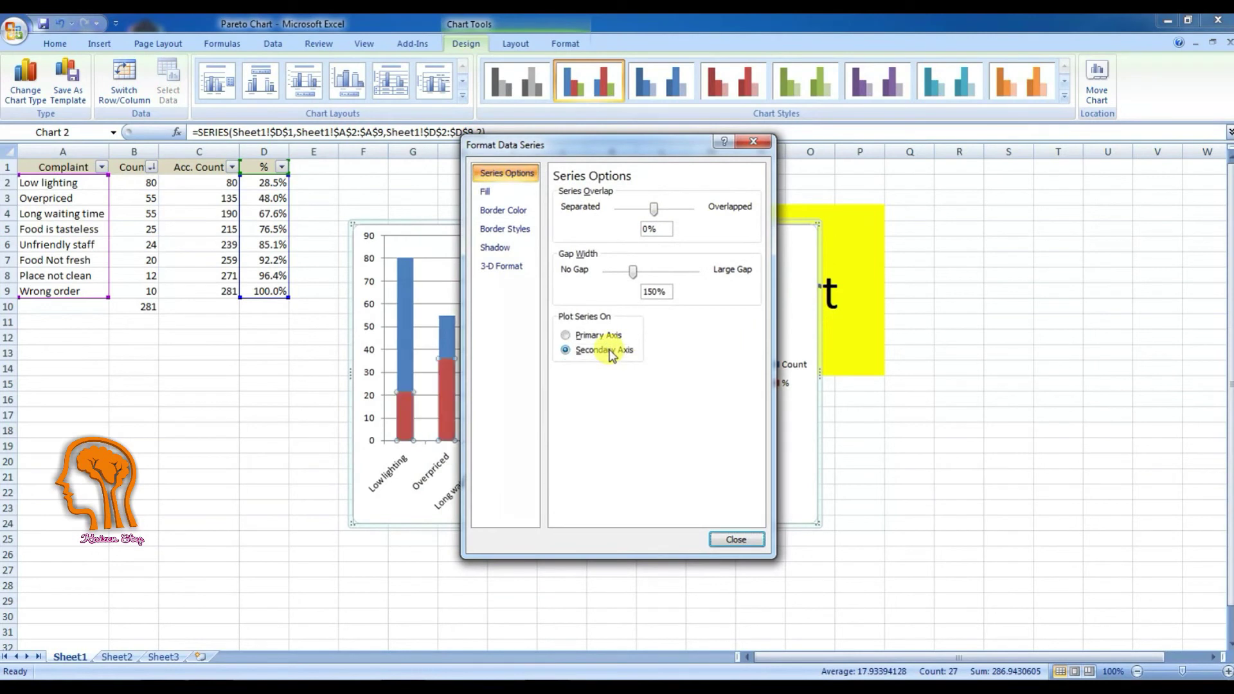
left_click(734, 539)
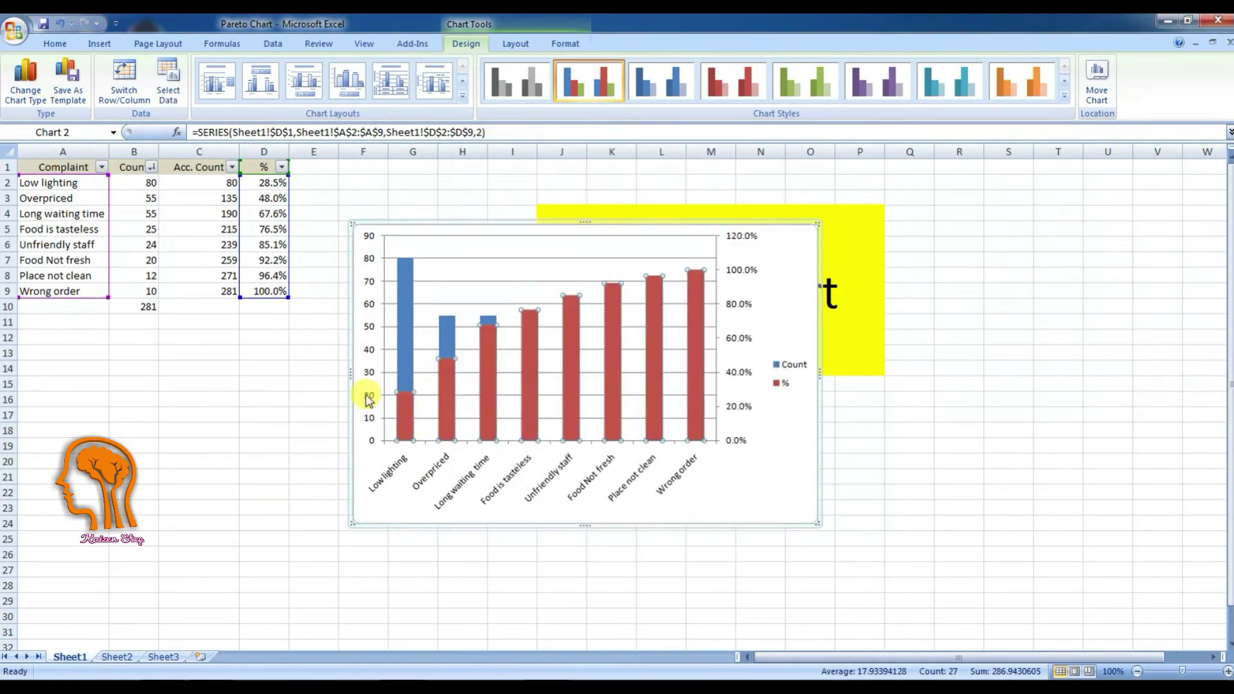
left_click(27, 75)
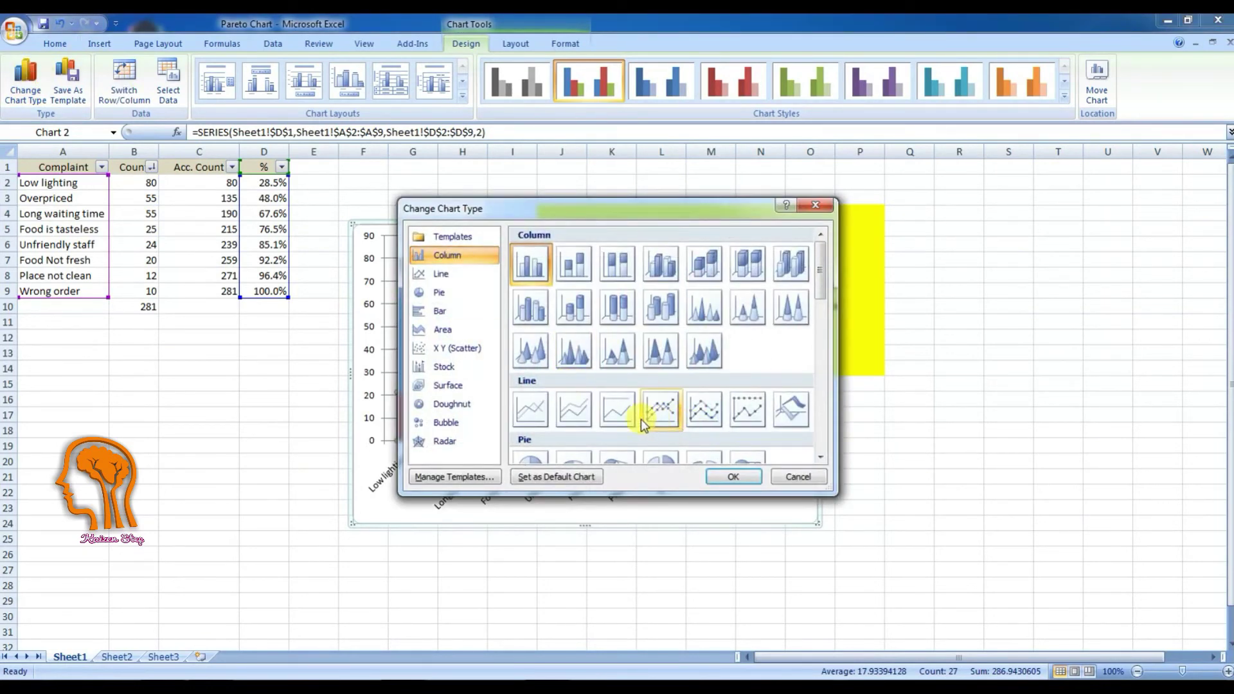
Step: Make % a line, apply a data-table layout, and add titles 'Complaints No.' and 'Complaints Pareto Analysis'
left_click(531, 410)
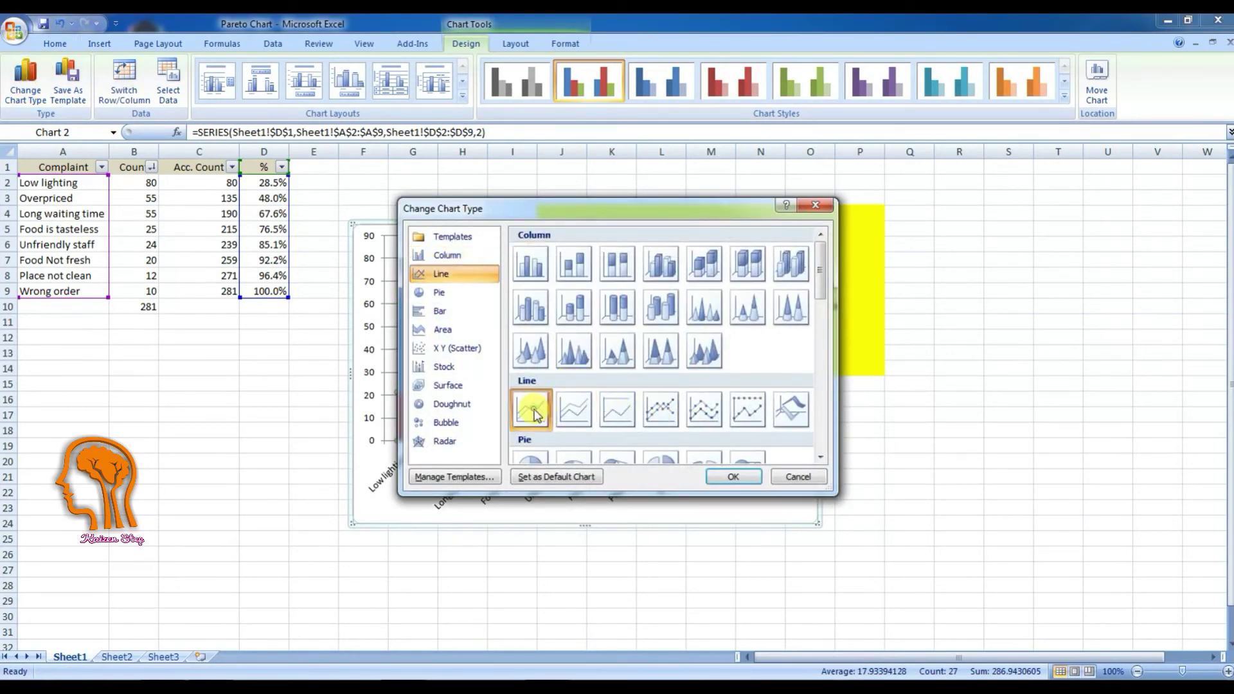
left_click(732, 476)
left_click(391, 82)
type("Complaints No.Complaints Pareto Analysis")
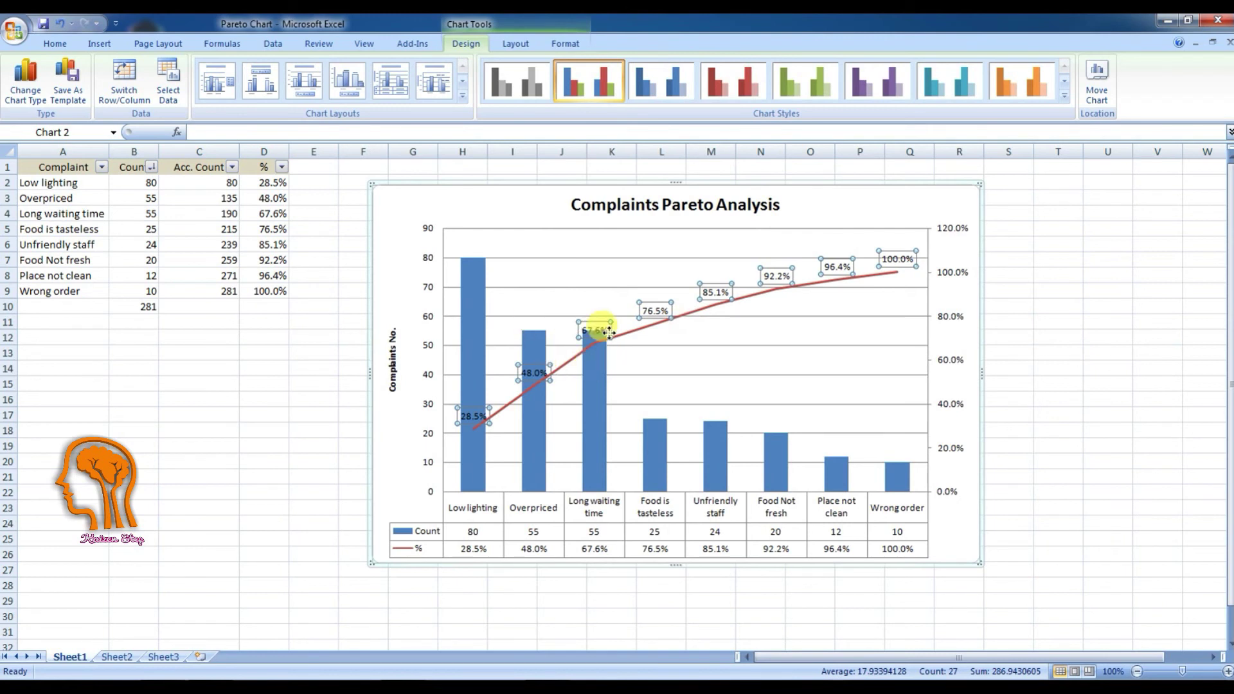
left_click(643, 380)
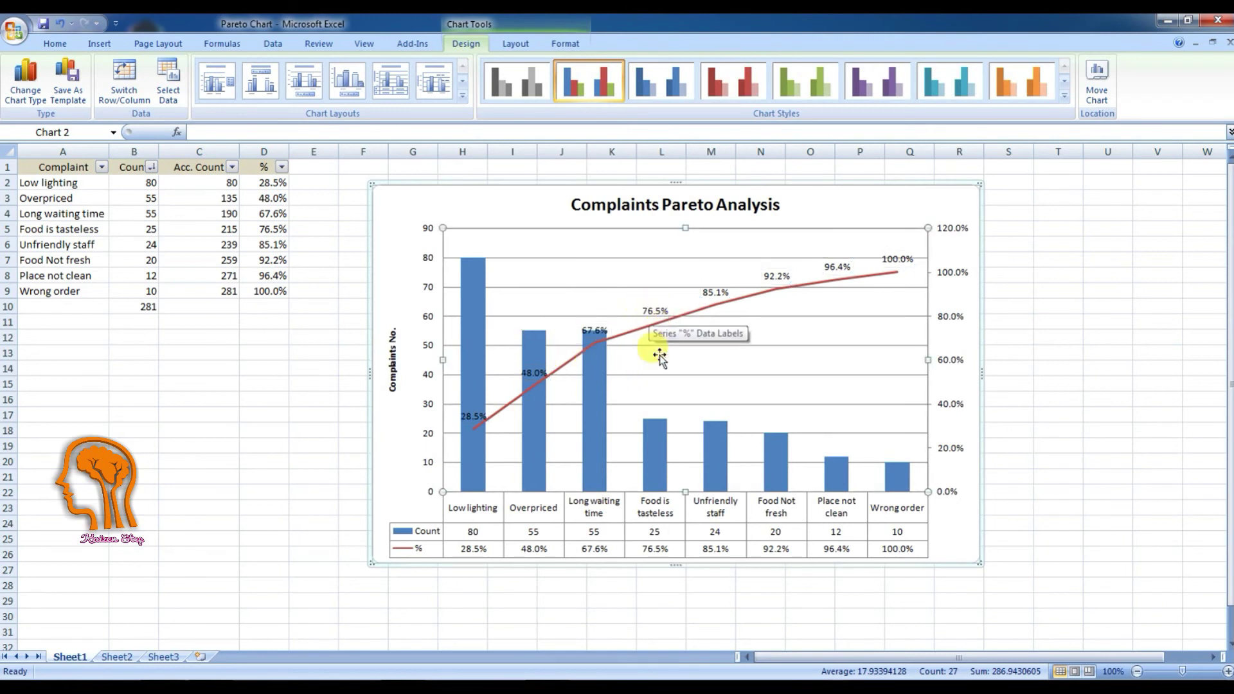